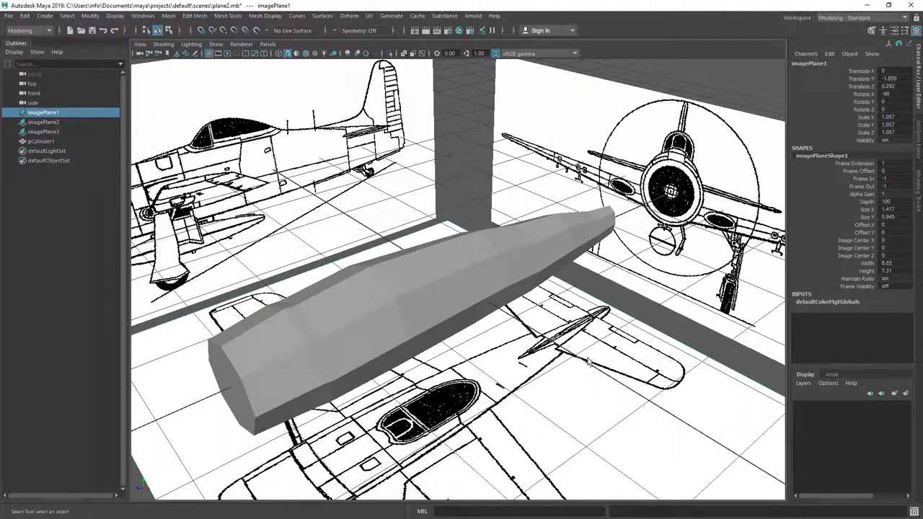
# Step: Select the fuselage mesh and examine where the wing meets it on the side and front blueprints
pyautogui.click(436, 304)
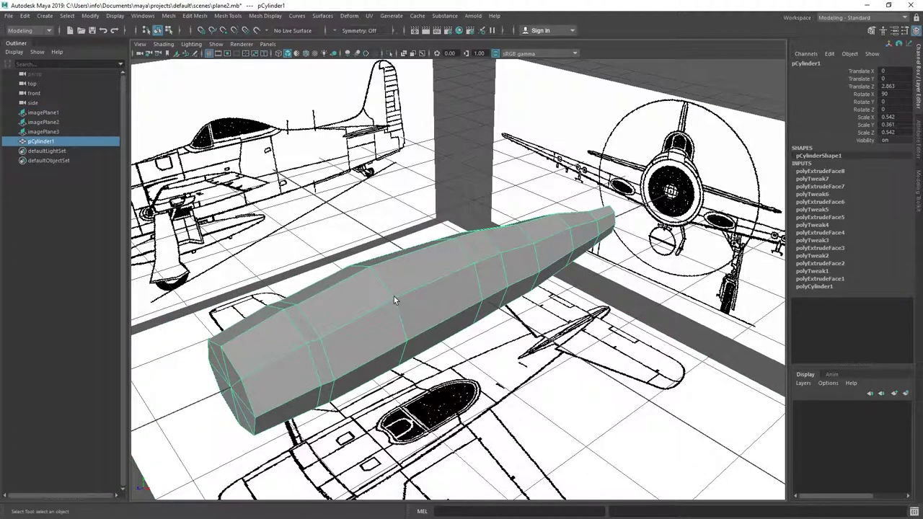
pyautogui.press('space')
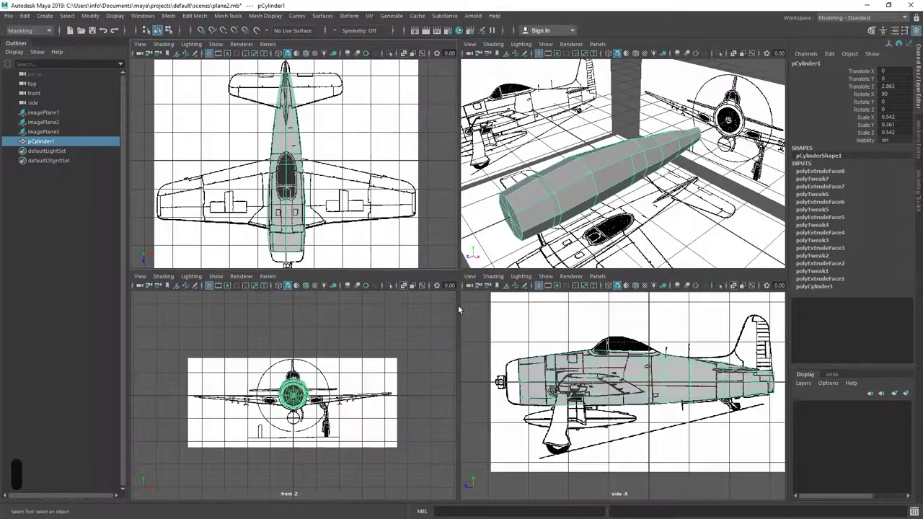
pyautogui.press('space')
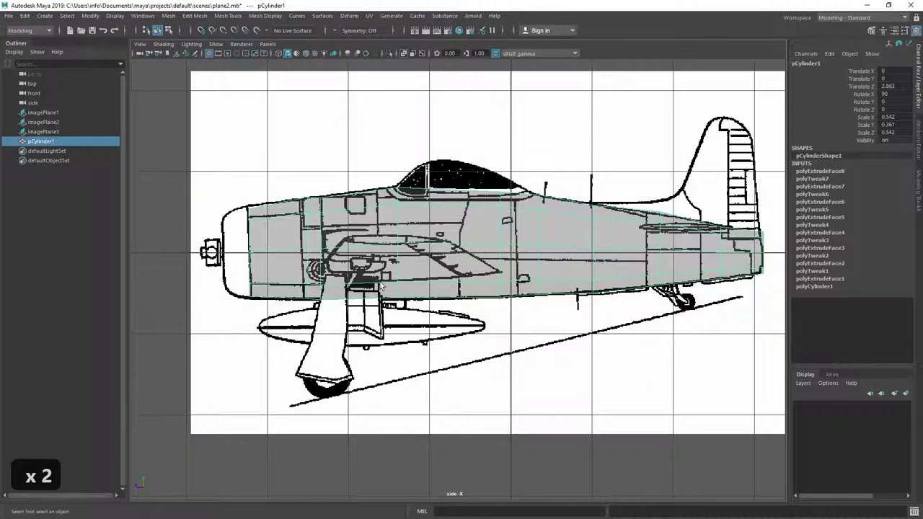
pyautogui.scroll(3, 382, 287)
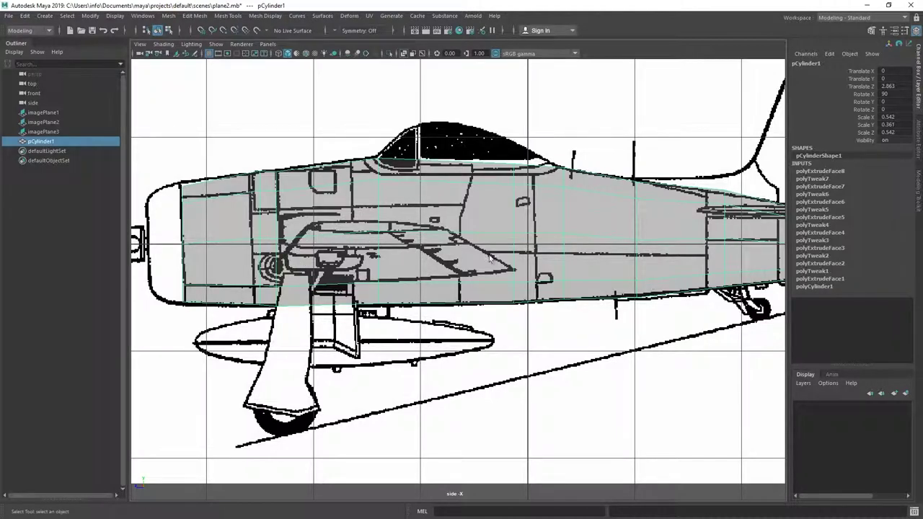
pyautogui.moveTo(437, 246); pyautogui.dragTo(371, 247, button='right')
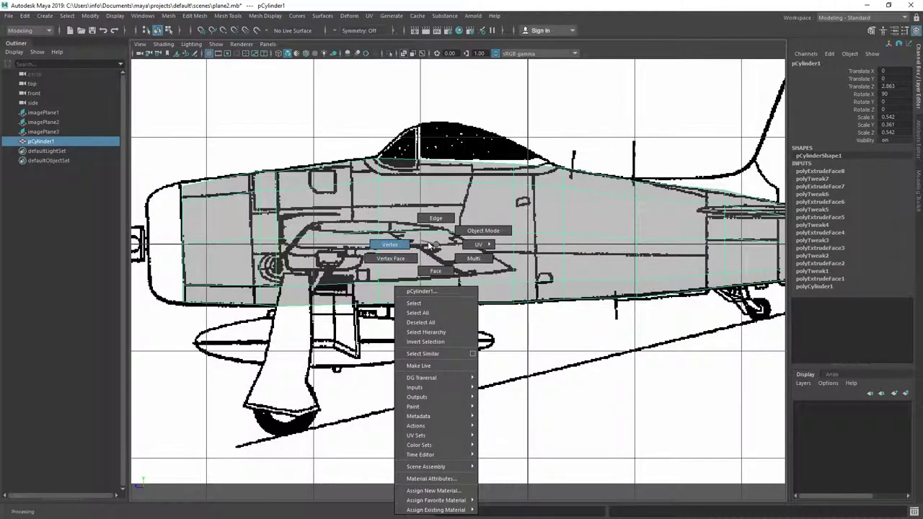
pyautogui.moveTo(429, 246); pyautogui.dragTo(434, 243, button='right')
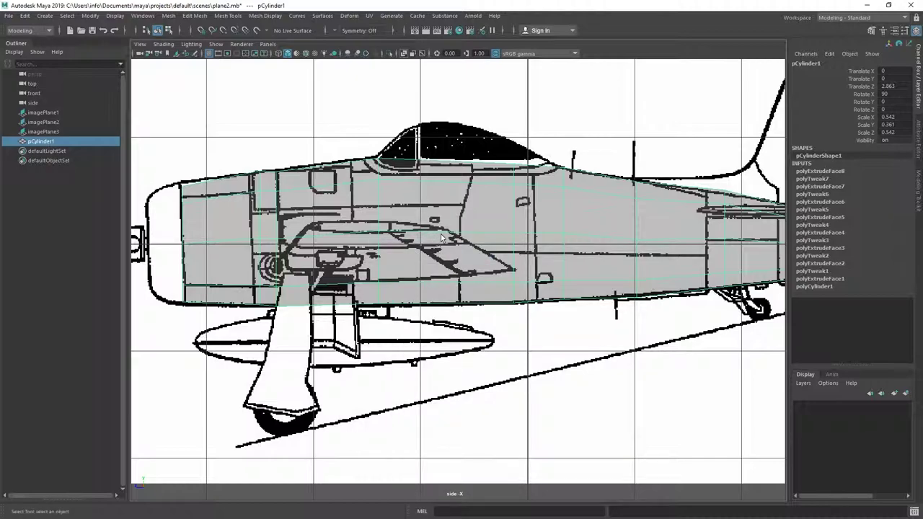
pyautogui.press('space')
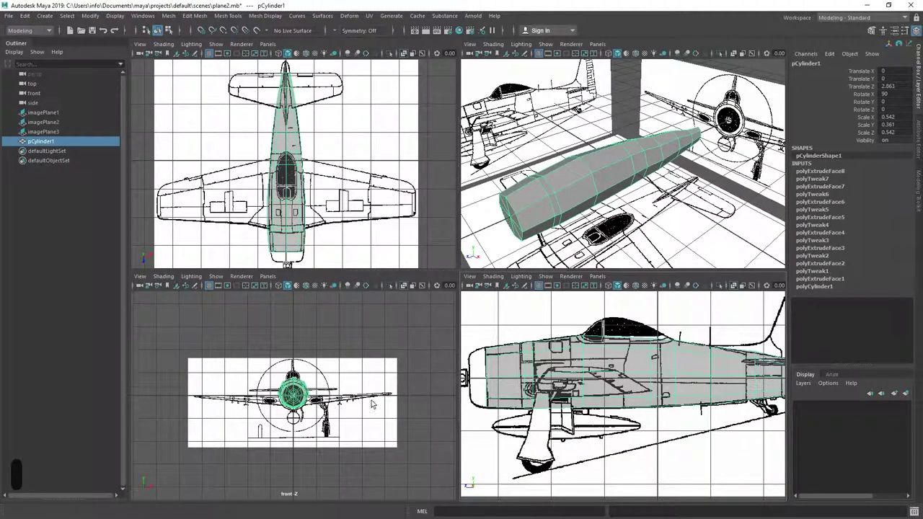
pyautogui.press('space')
pyautogui.scroll(5, 458, 280)
pyautogui.scroll(-4, 458, 280)
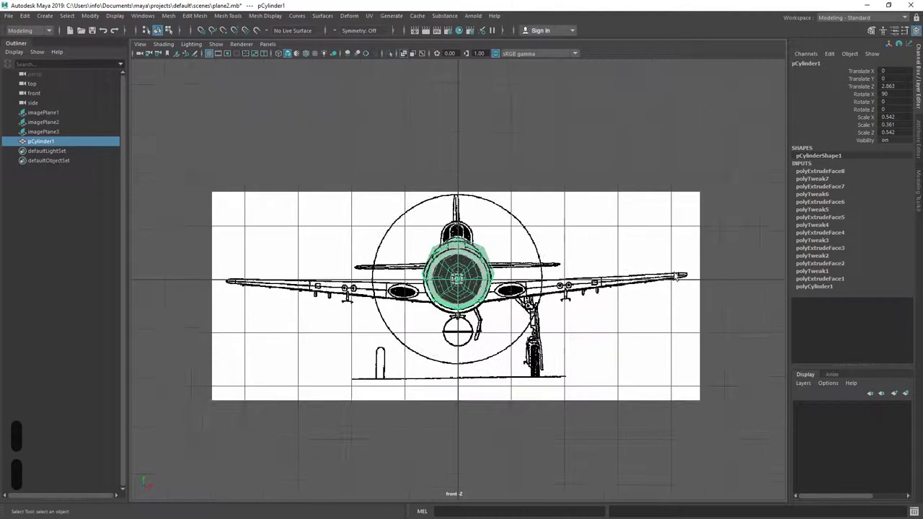
pyautogui.keyDown('alt'); pyautogui.moveTo(671, 270); pyautogui.dragTo(527, 292, button='middle'); pyautogui.keyUp('alt')
pyautogui.scroll(2, 533, 292)
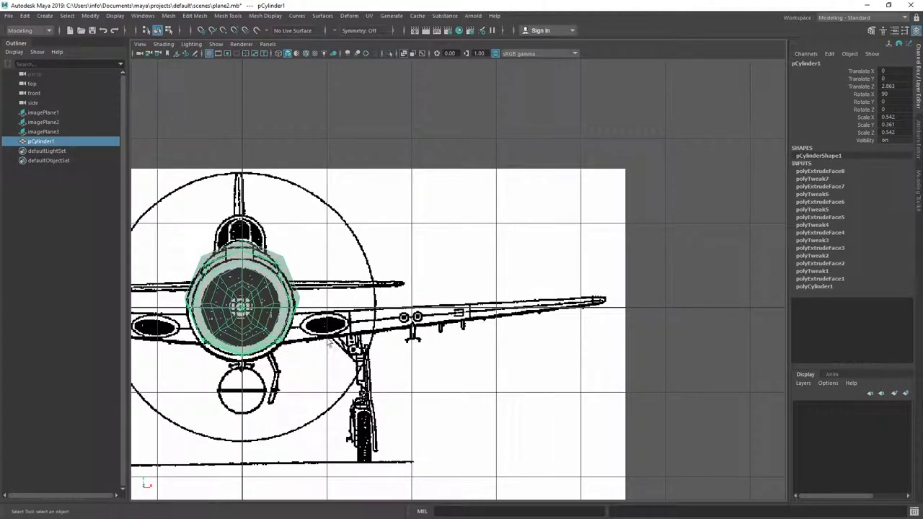
pyautogui.press('space')
pyautogui.press('space')
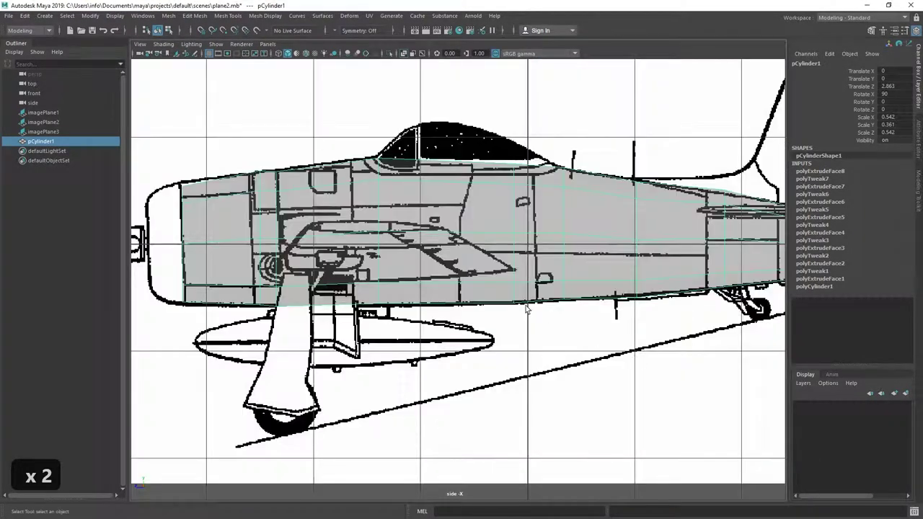
pyautogui.scroll(-3, 438, 252)
pyautogui.scroll(2, 378, 246)
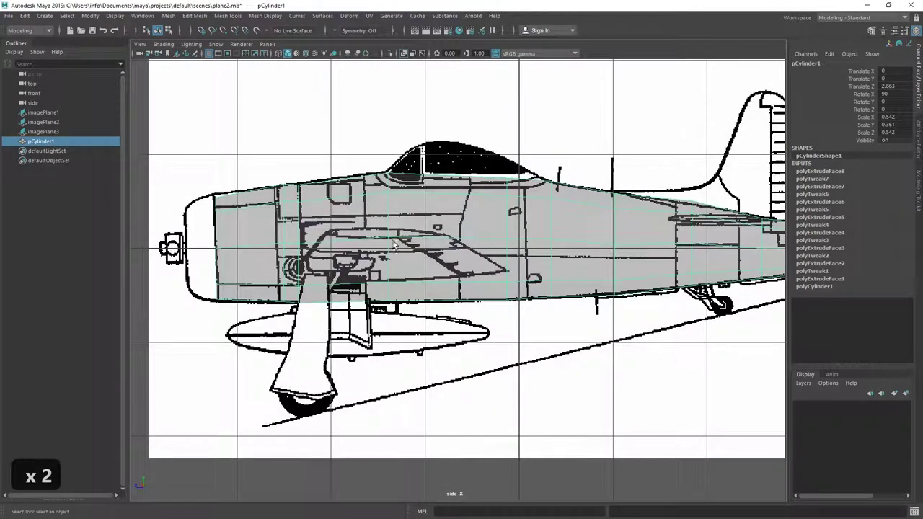
# Step: Flatten the fuselage's mid-side vertices along the wing root to one height and move them down to about Y -0.078
pyautogui.rightClick(390, 242)
pyautogui.moveTo(390, 242); pyautogui.dragTo(329, 238, button='right')
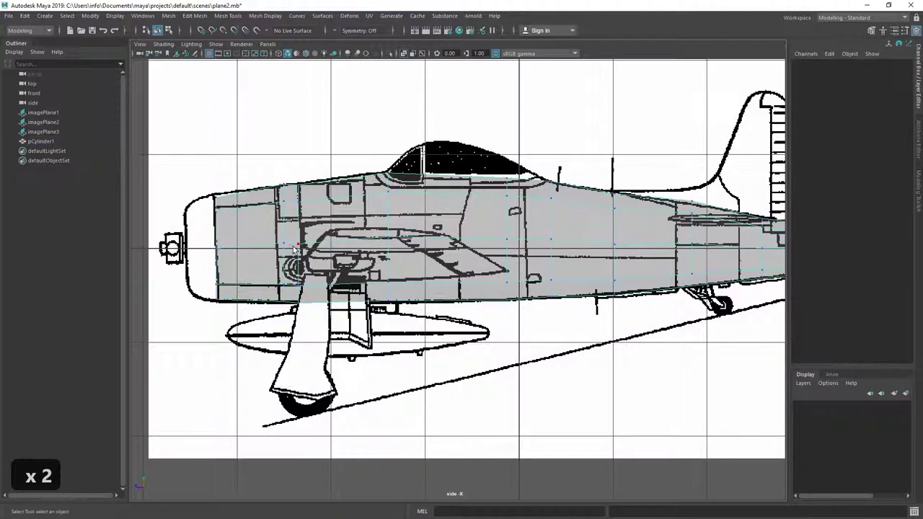
pyautogui.click(300, 246)
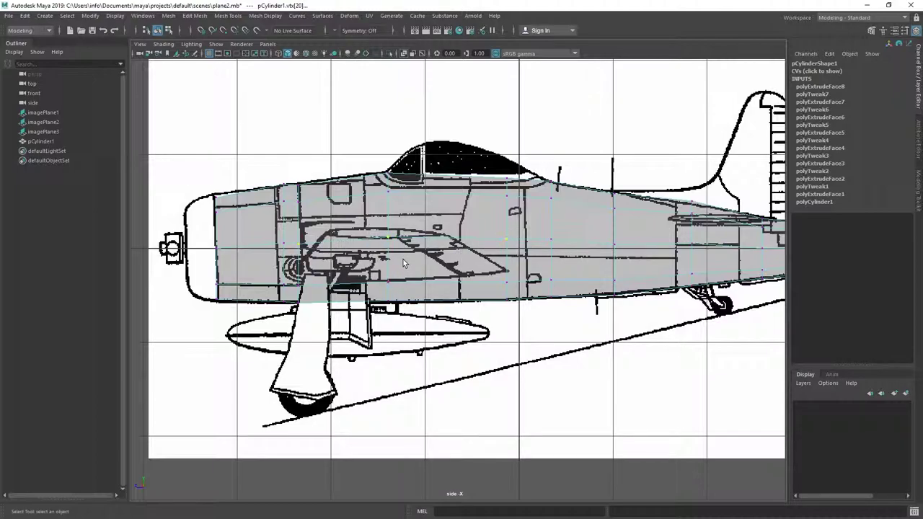
pyautogui.press('r')
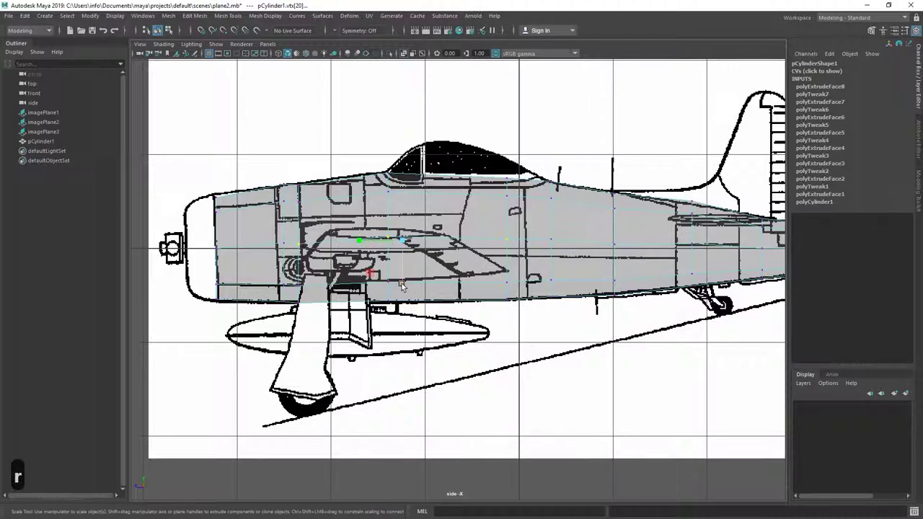
pyautogui.moveTo(402, 284); pyautogui.dragTo(441, 157)
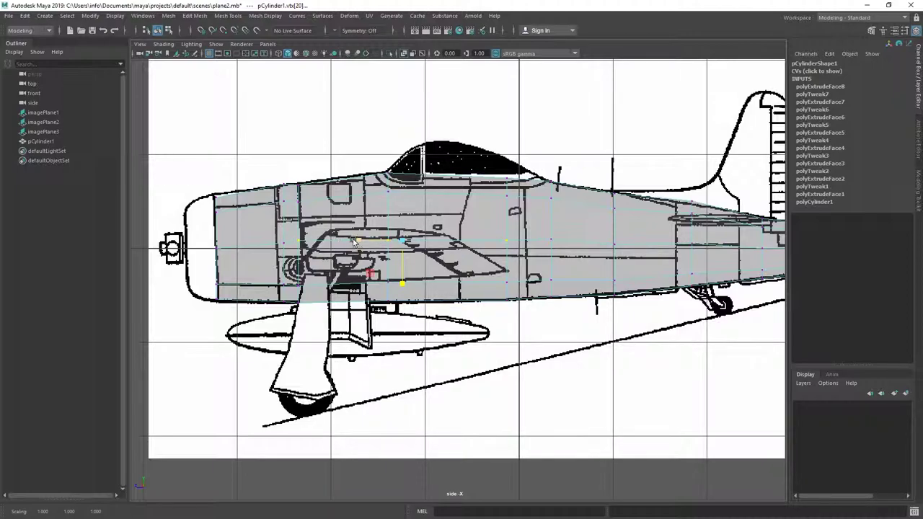
pyautogui.press('w')
pyautogui.moveTo(404, 288); pyautogui.dragTo(402, 302)
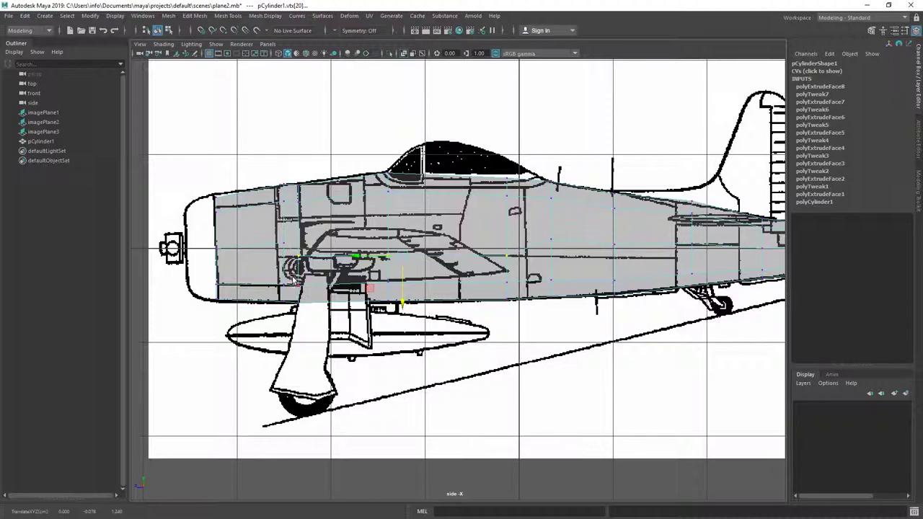
# Step: Level the lower row of side vertices under the wing root and move it up to about Y -0.331
pyautogui.moveTo(292, 278); pyautogui.dragTo(511, 289)
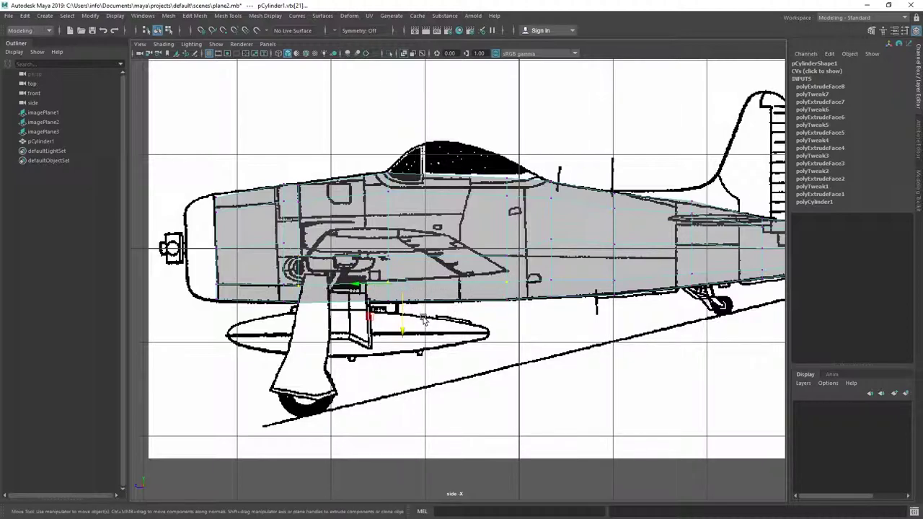
pyautogui.press('r')
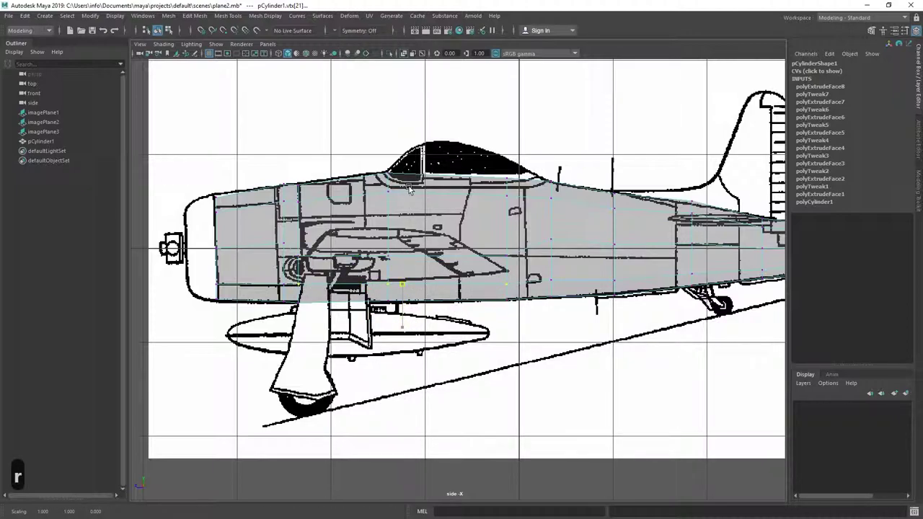
pyautogui.press('w')
pyautogui.moveTo(404, 334); pyautogui.dragTo(404, 330)
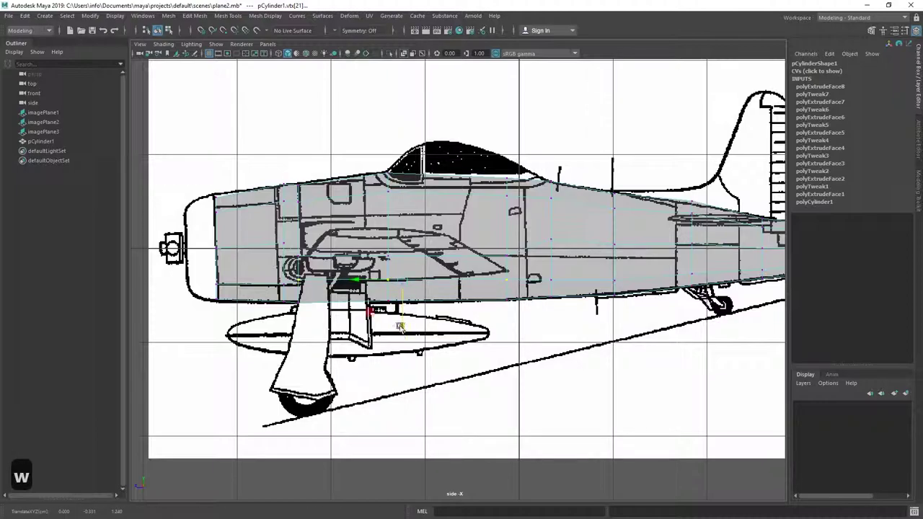
# Step: Extrude the fuselage side faces at the wing root outward along X over the top-view blueprint
pyautogui.moveTo(439, 246); pyautogui.dragTo(439, 270, button='right')
pyautogui.click(344, 266)
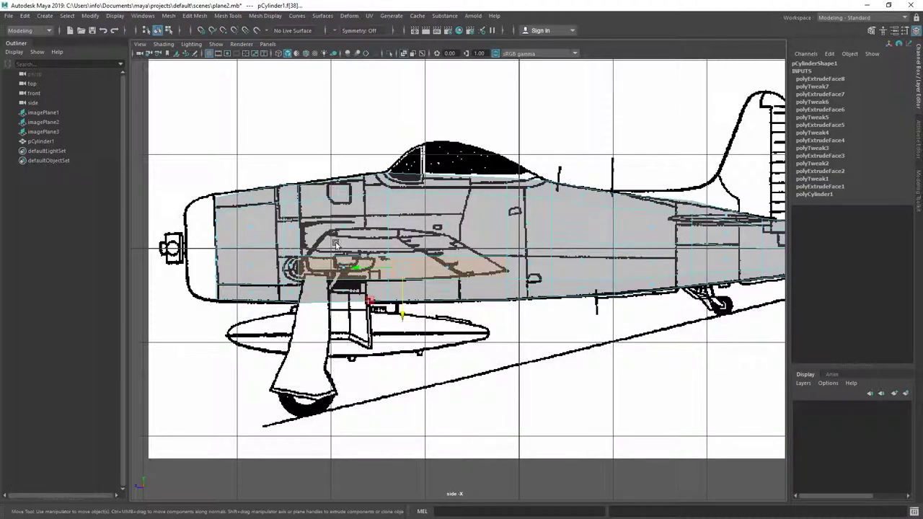
pyautogui.press('space')
pyautogui.press('space')
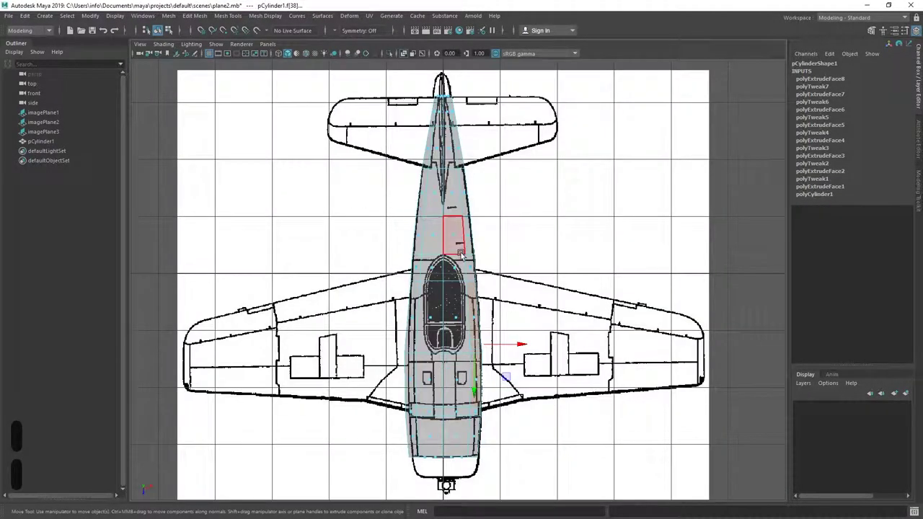
pyautogui.keyDown('shift'); pyautogui.moveTo(518, 343); pyautogui.dragTo(553, 343); pyautogui.keyUp('shift')
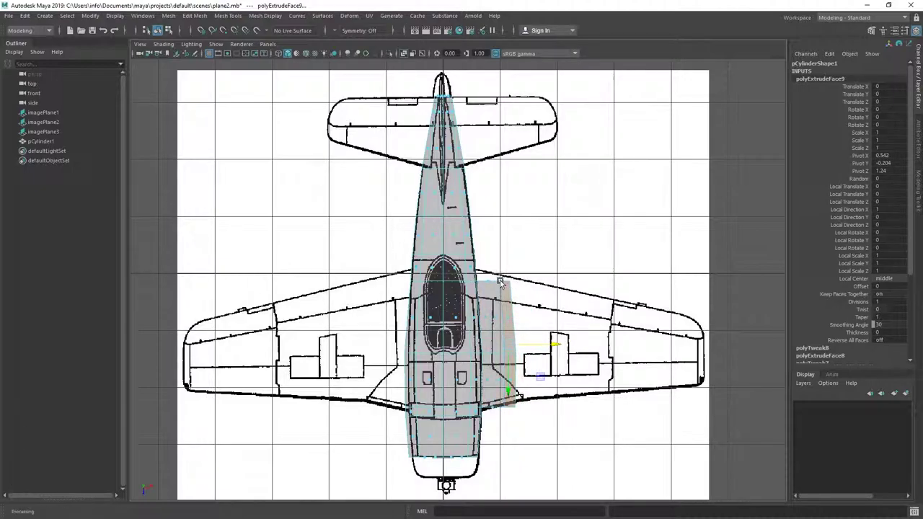
# Step: Scale the extruded wing-root end faces flat along X so the stub ends in a straight plane
pyautogui.press('space')
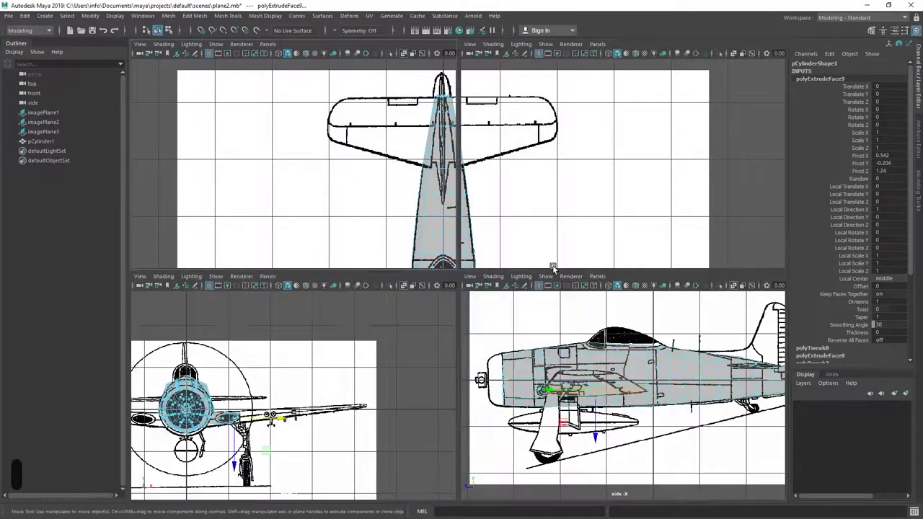
pyautogui.press('space')
pyautogui.keyDown('alt'); pyautogui.moveTo(501, 343); pyautogui.dragTo(556, 284); pyautogui.keyUp('alt')
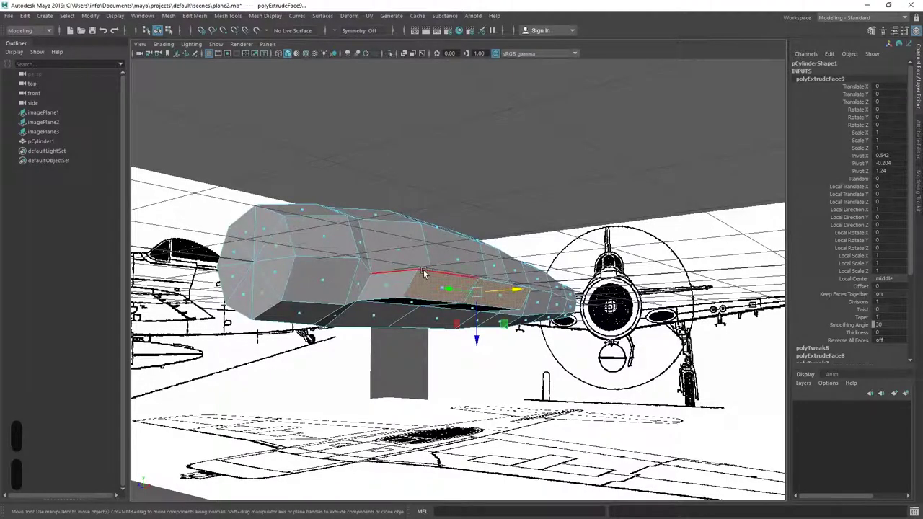
pyautogui.keyDown('alt'); pyautogui.moveTo(408, 295); pyautogui.dragTo(526, 240); pyautogui.keyUp('alt')
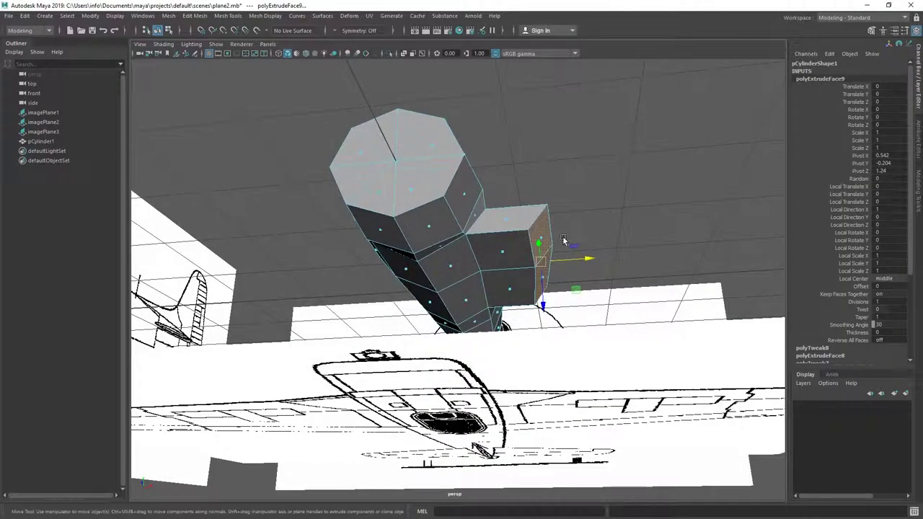
pyautogui.keyDown('alt'); pyautogui.moveTo(597, 275); pyautogui.dragTo(447, 345); pyautogui.keyUp('alt')
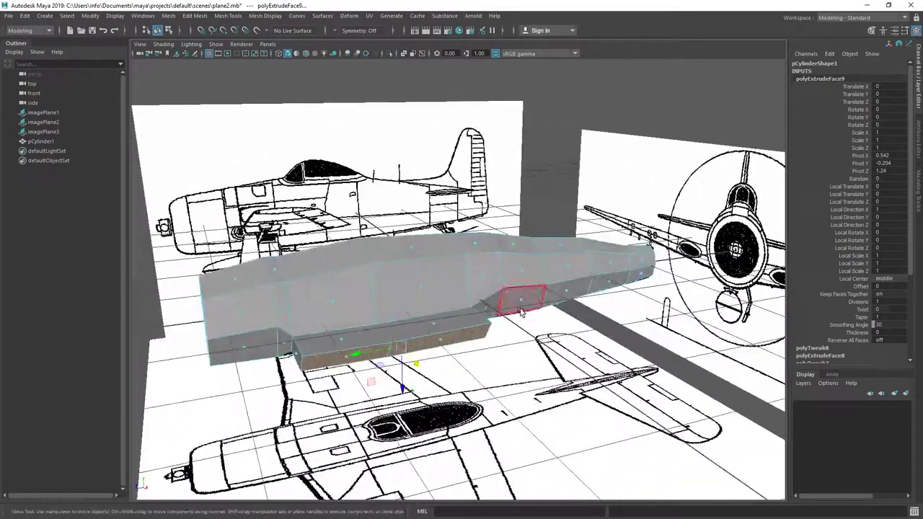
pyautogui.press('r')
pyautogui.keyDown('alt'); pyautogui.moveTo(357, 333); pyautogui.dragTo(372, 375); pyautogui.keyUp('alt')
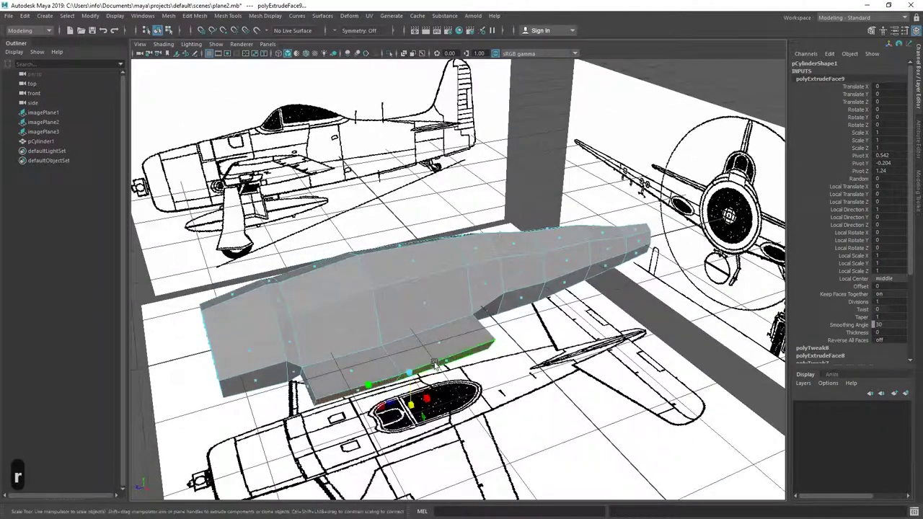
pyautogui.moveTo(428, 404); pyautogui.dragTo(519, 309)
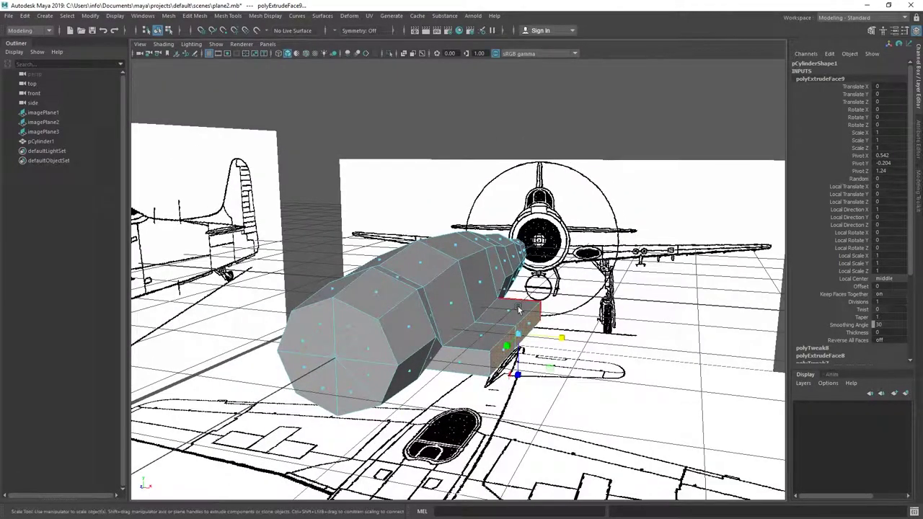
# Step: Move the wing stub's end faces outward in top view to the fairing corner, at about X 1.344
pyautogui.press('space')
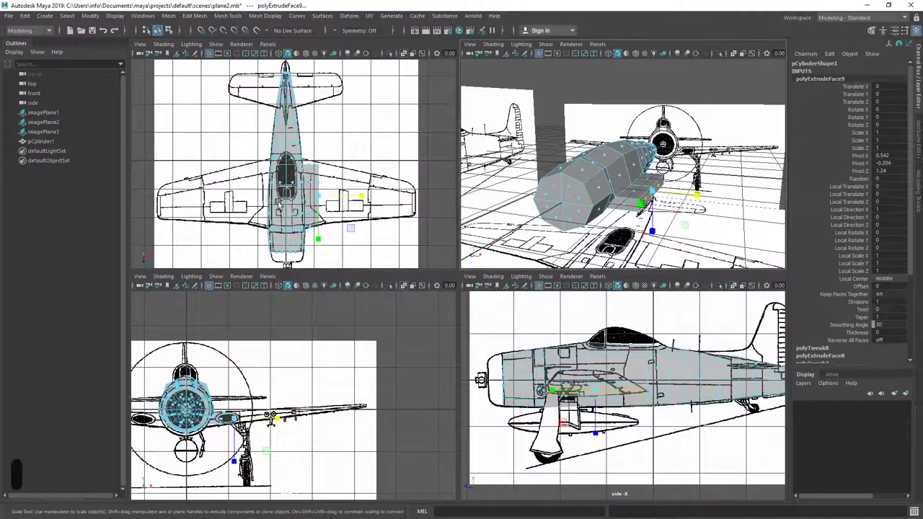
pyautogui.press('space')
pyautogui.press('w')
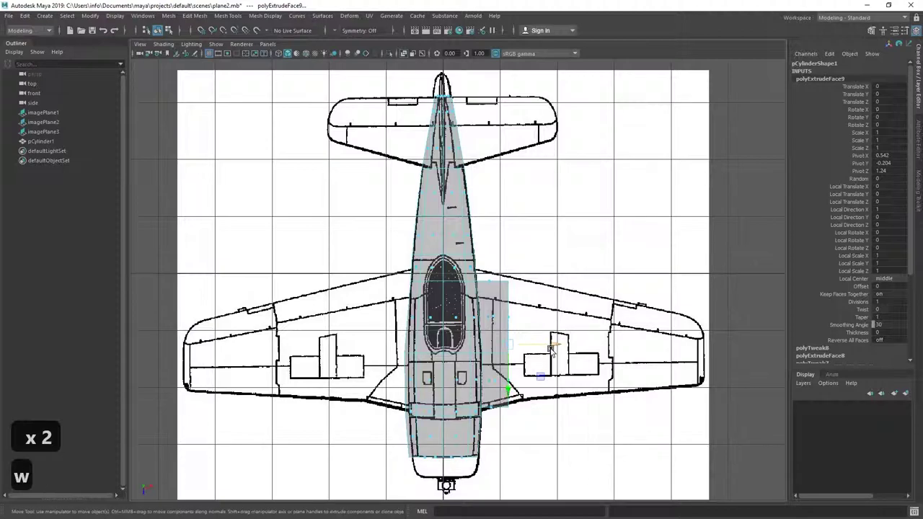
pyautogui.moveTo(560, 347); pyautogui.dragTo(578, 346)
# Step: Extrude the wing end faces twice, first to the outer panel joint at about X 2.951, then to the wingtip
pyautogui.keyDown('alt'); pyautogui.moveTo(597, 309); pyautogui.dragTo(476, 239, button='middle'); pyautogui.keyUp('alt')
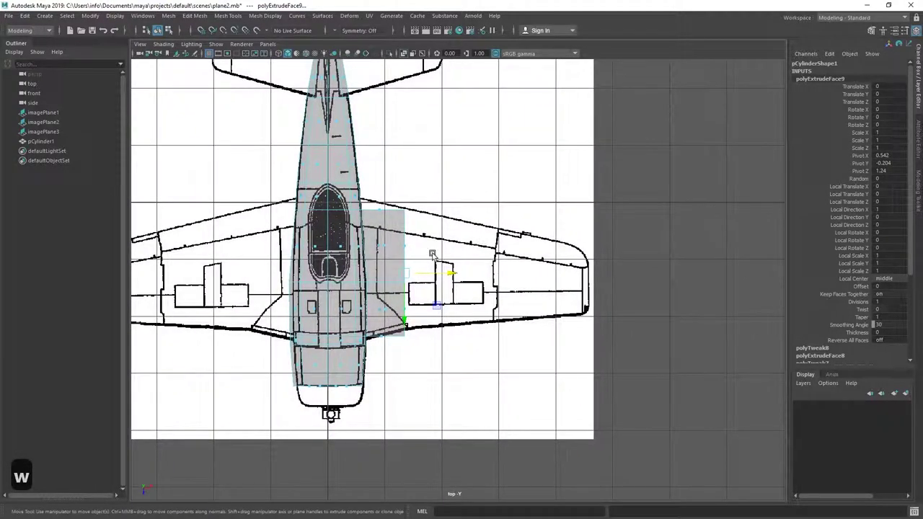
pyautogui.scroll(1, 430, 255)
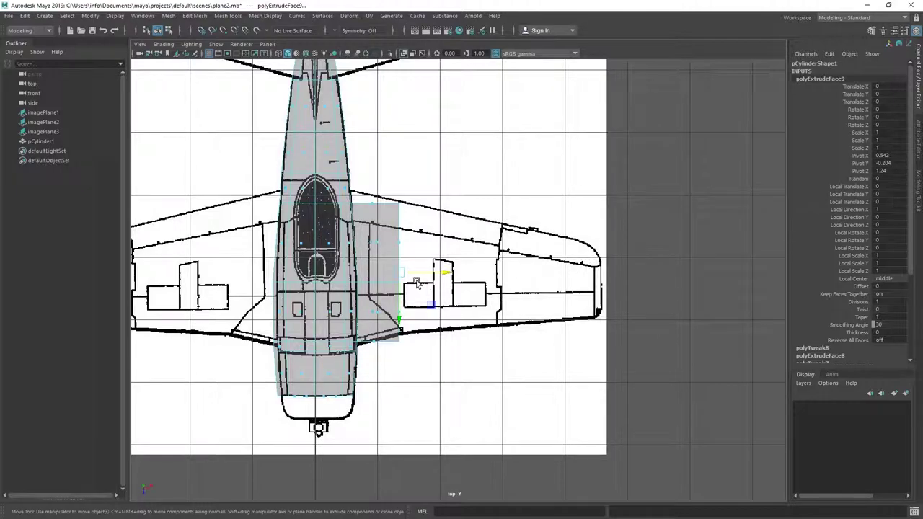
pyautogui.keyDown('shift'); pyautogui.moveTo(442, 273); pyautogui.dragTo(543, 271); pyautogui.keyUp('shift')
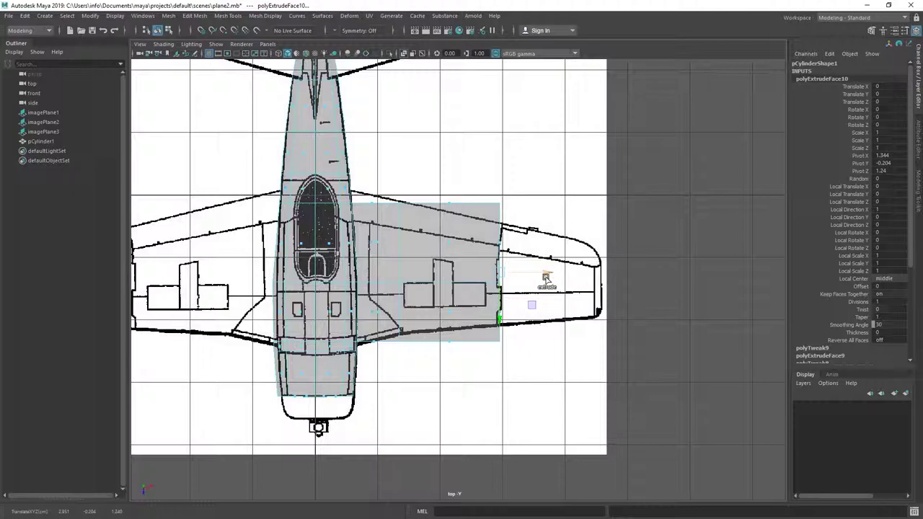
pyautogui.keyDown('shift'); pyautogui.moveTo(548, 275); pyautogui.dragTo(650, 282); pyautogui.keyUp('shift')
# Step: Move the trailing-edge vertices at the wing's first inner section onto the blueprint outline in top view
pyautogui.moveTo(533, 215); pyautogui.dragTo(468, 200, button='right')
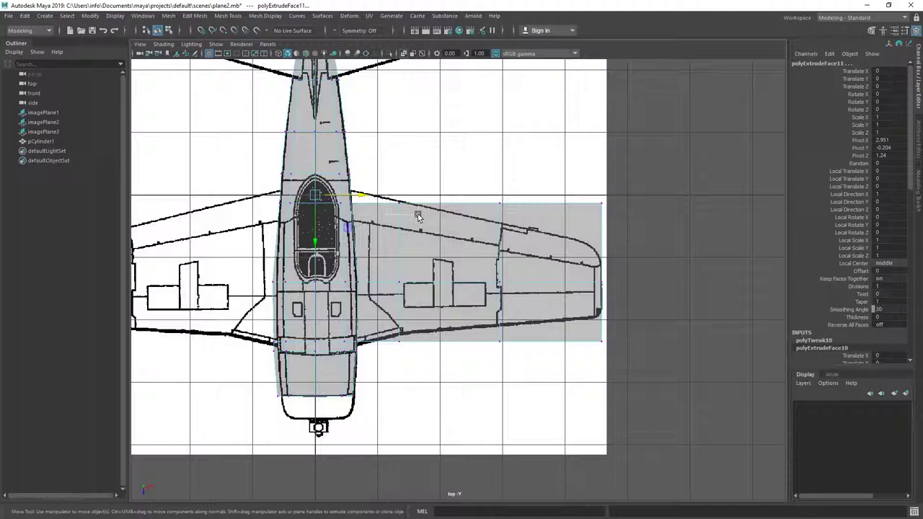
pyautogui.moveTo(419, 216); pyautogui.dragTo(419, 215)
pyautogui.moveTo(401, 249); pyautogui.dragTo(401, 247)
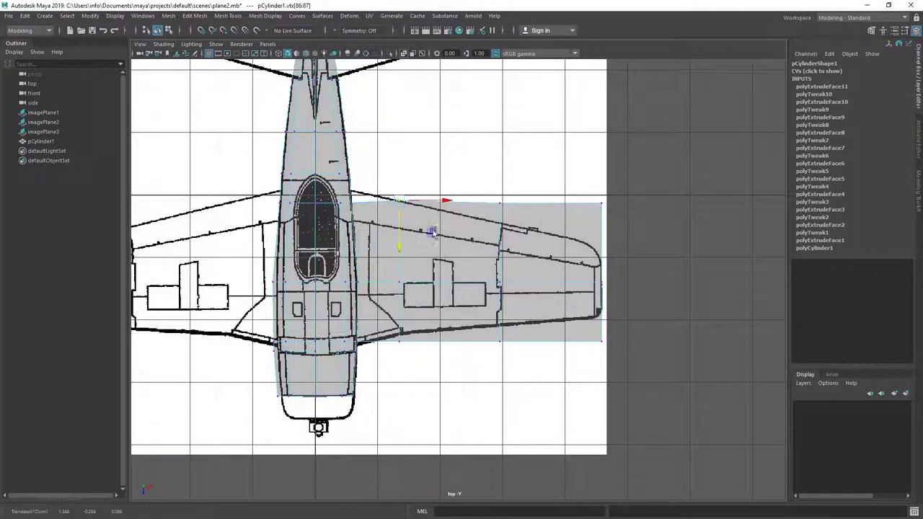
# Step: Move the wing's trailing-edge vertices at the outer joint and tip, and the leading-edge vertices at all three sections, onto the top-view outline
pyautogui.moveTo(468, 170); pyautogui.dragTo(501, 267)
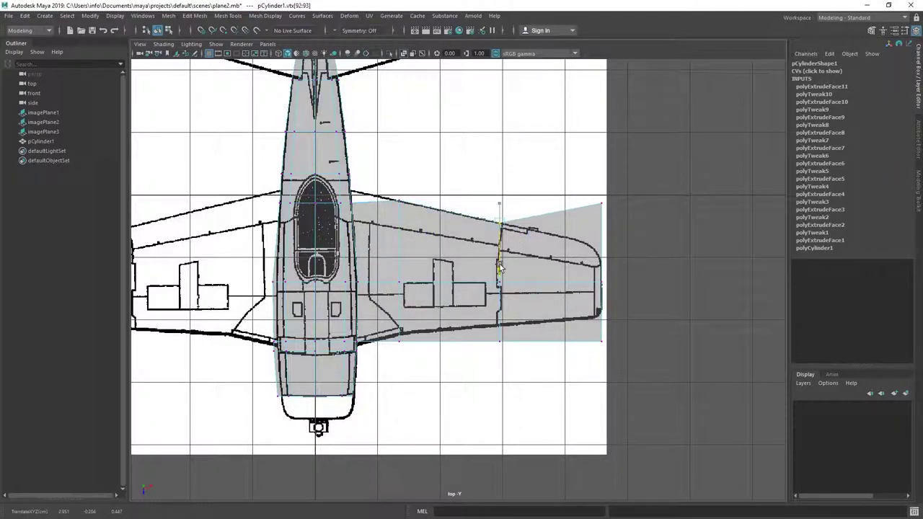
pyautogui.moveTo(553, 164); pyautogui.dragTo(606, 293)
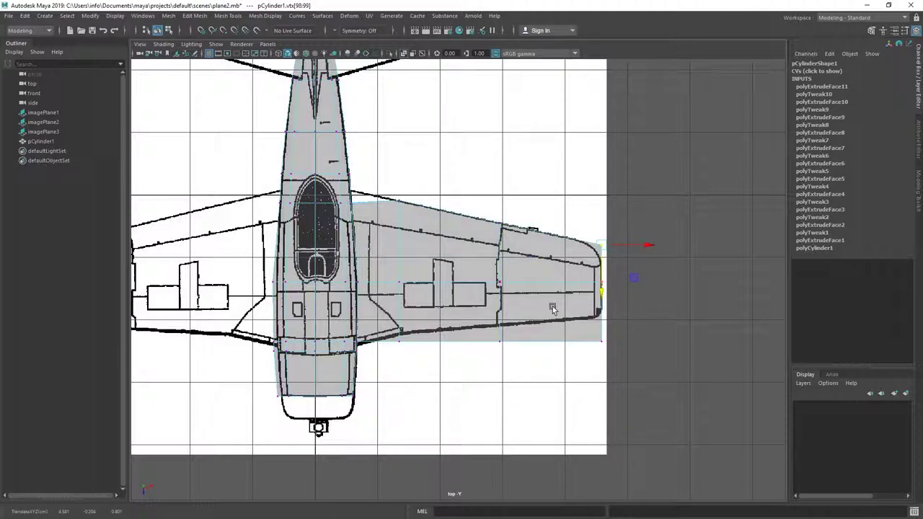
pyautogui.moveTo(610, 355); pyautogui.dragTo(606, 370)
pyautogui.moveTo(489, 327); pyautogui.dragTo(495, 371)
pyautogui.moveTo(421, 311); pyautogui.dragTo(390, 360)
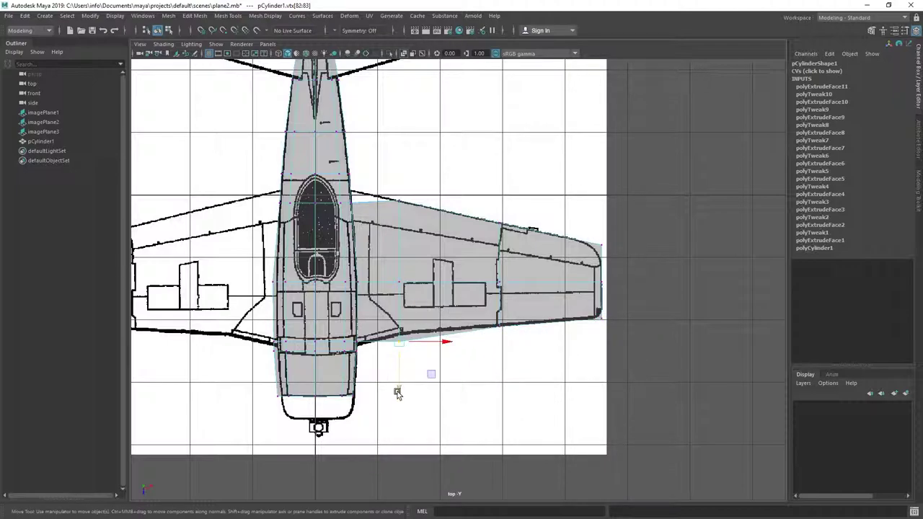
pyautogui.moveTo(399, 393); pyautogui.dragTo(397, 384)
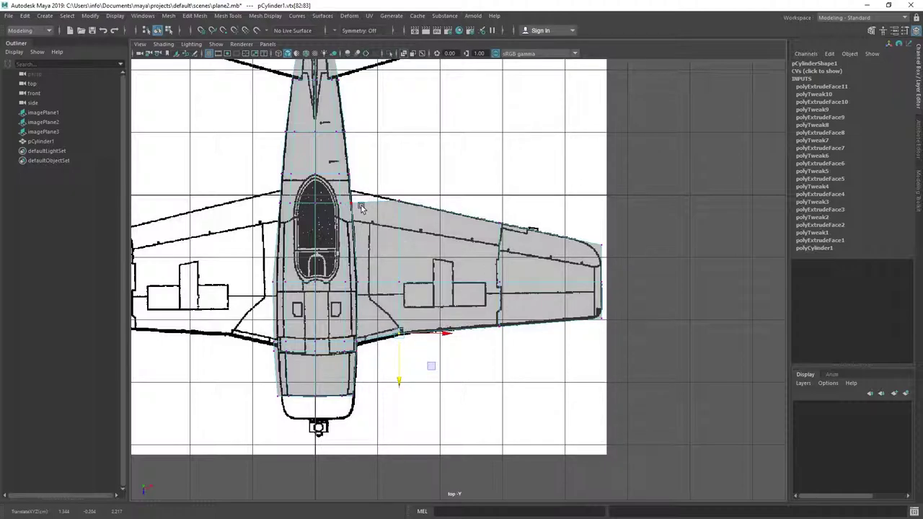
# Step: Move the two trailing-edge vertices at the wing root rearward along the fuselage to the blueprint's trailing-edge line in top view
pyautogui.press('space')
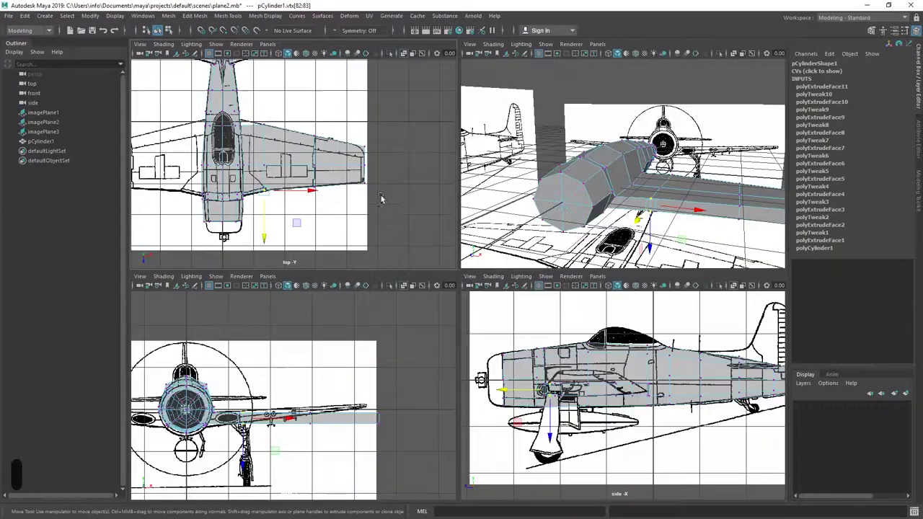
pyautogui.keyDown('alt'); pyautogui.moveTo(677, 177); pyautogui.dragTo(603, 193); pyautogui.keyUp('alt')
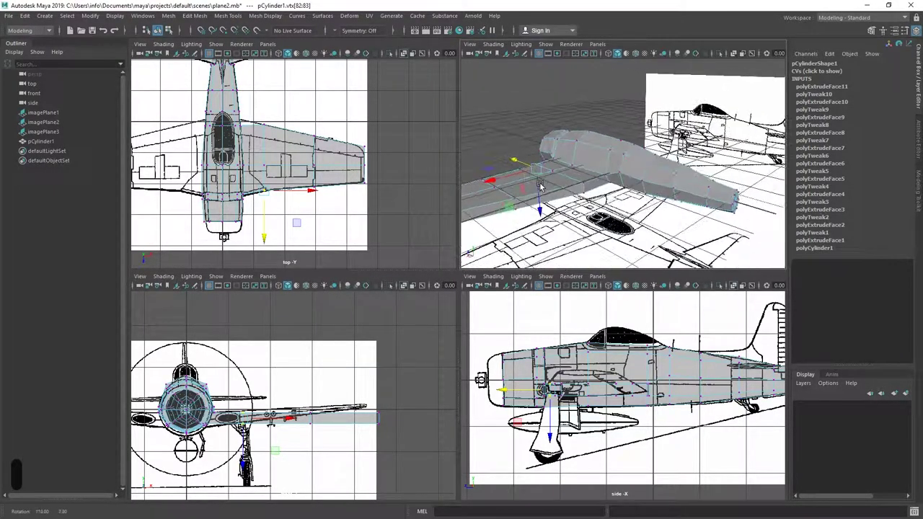
pyautogui.scroll(5, 603, 193)
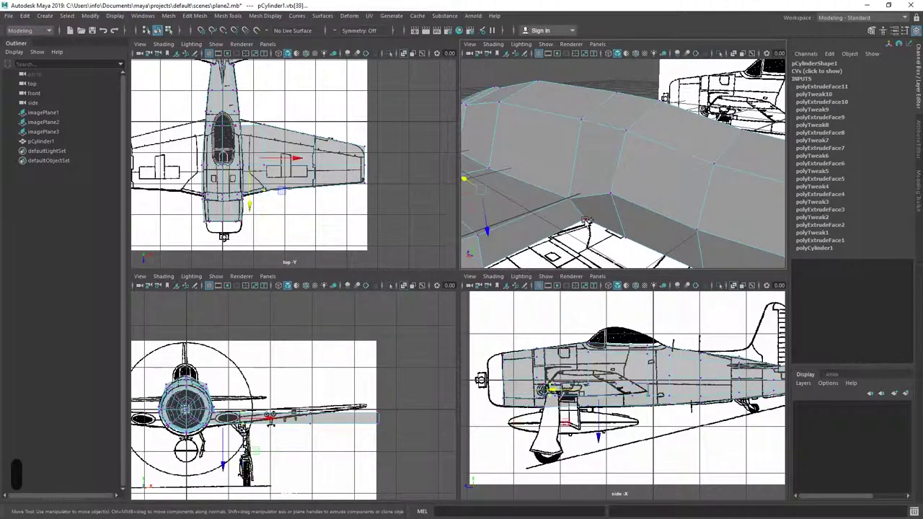
pyautogui.click(584, 241)
pyautogui.click(572, 197)
pyautogui.moveTo(600, 175); pyautogui.dragTo(554, 174, button='right')
pyautogui.click(585, 228)
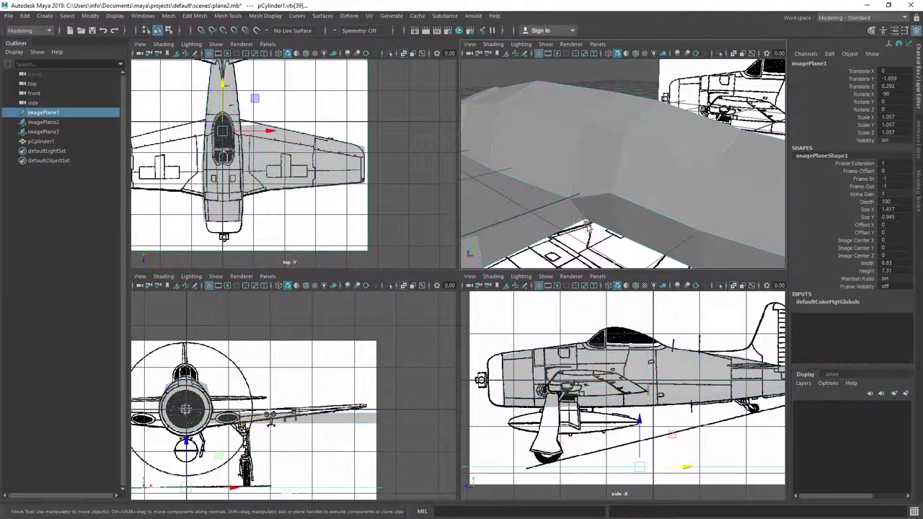
pyautogui.click(591, 216)
pyautogui.moveTo(598, 212); pyautogui.dragTo(554, 196, button='right')
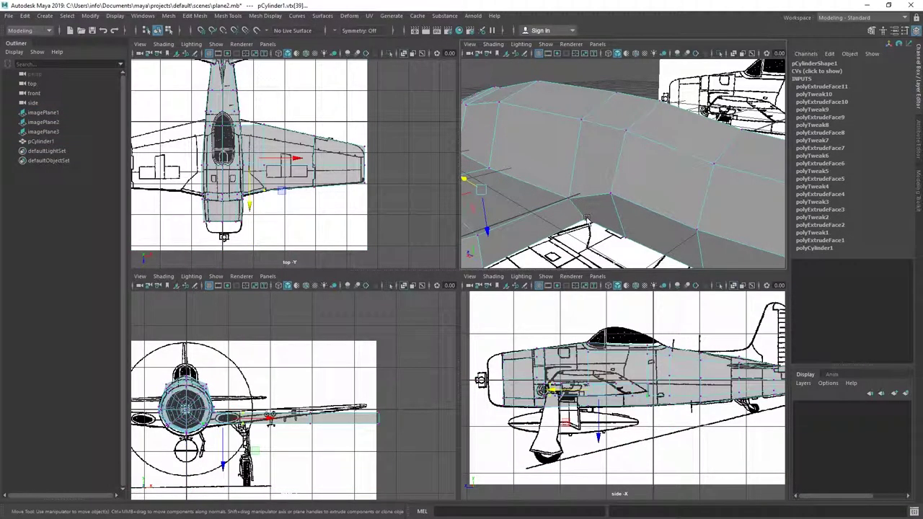
pyautogui.click(566, 202)
pyautogui.keyDown('shift'); pyautogui.click(570, 200); pyautogui.keyUp('shift')
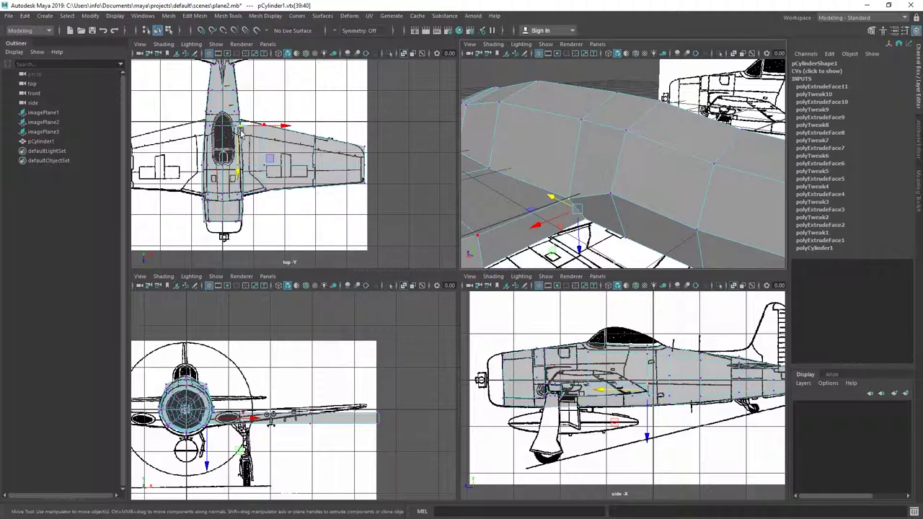
pyautogui.moveTo(239, 174); pyautogui.dragTo(238, 167)
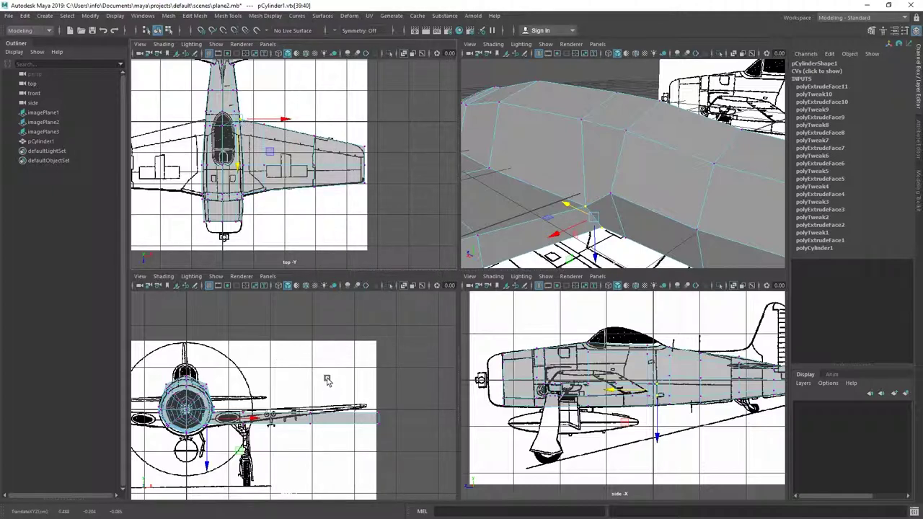
# Step: Move the upper and lower wing vertices in front view to follow the blueprint's tapered, upward-sloping wing profile out to the tip
pyautogui.click(366, 339)
pyautogui.press('space')
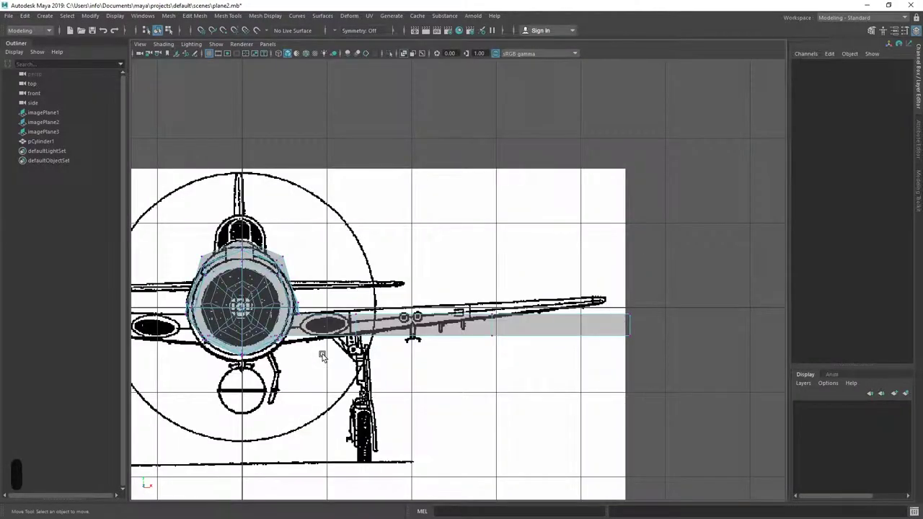
pyautogui.moveTo(336, 289); pyautogui.dragTo(369, 323)
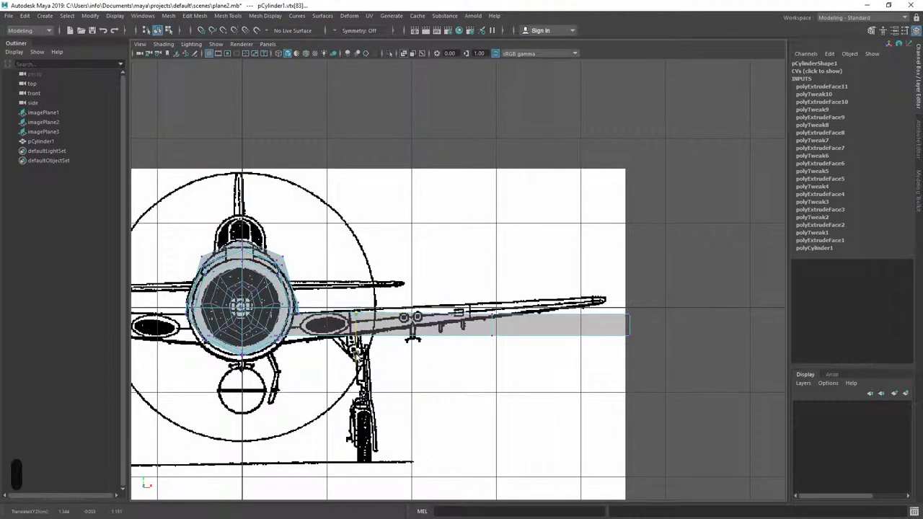
pyautogui.click(492, 316)
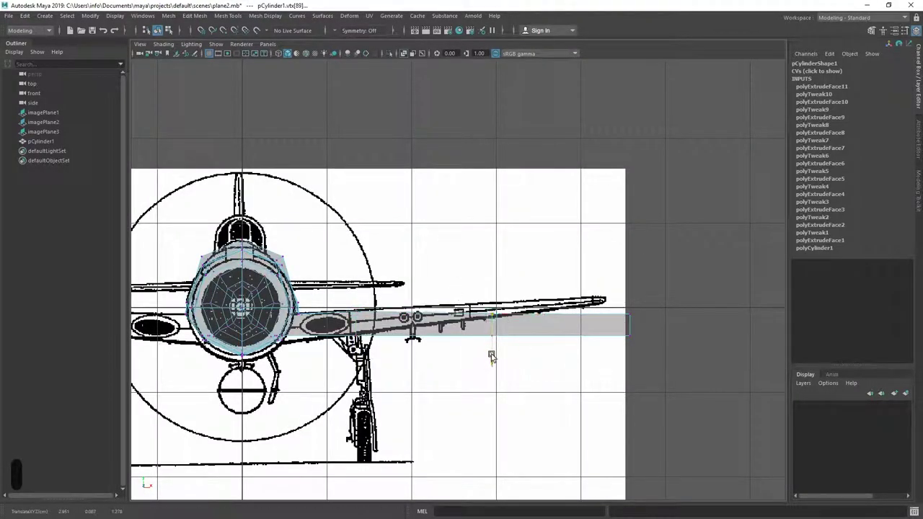
pyautogui.moveTo(492, 356); pyautogui.dragTo(493, 346)
pyautogui.moveTo(611, 296); pyautogui.dragTo(648, 320)
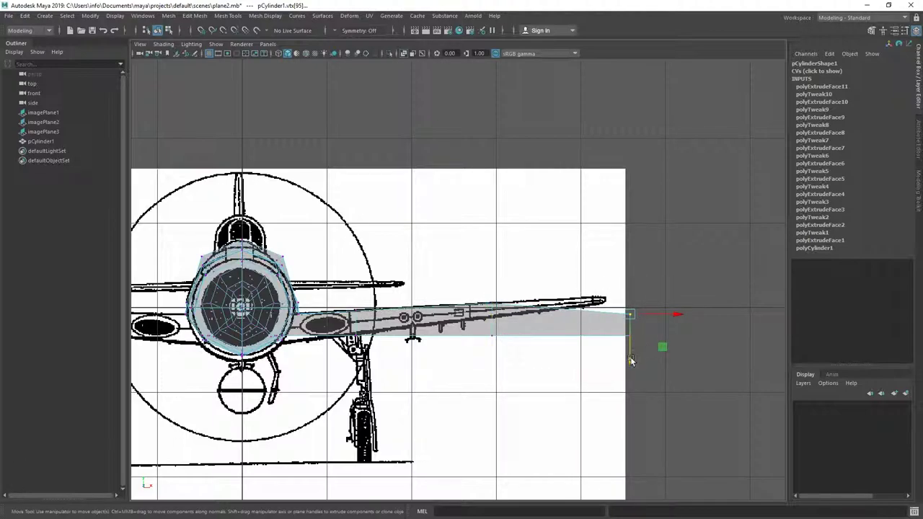
pyautogui.moveTo(632, 360); pyautogui.dragTo(635, 342)
pyautogui.moveTo(473, 324); pyautogui.dragTo(496, 363)
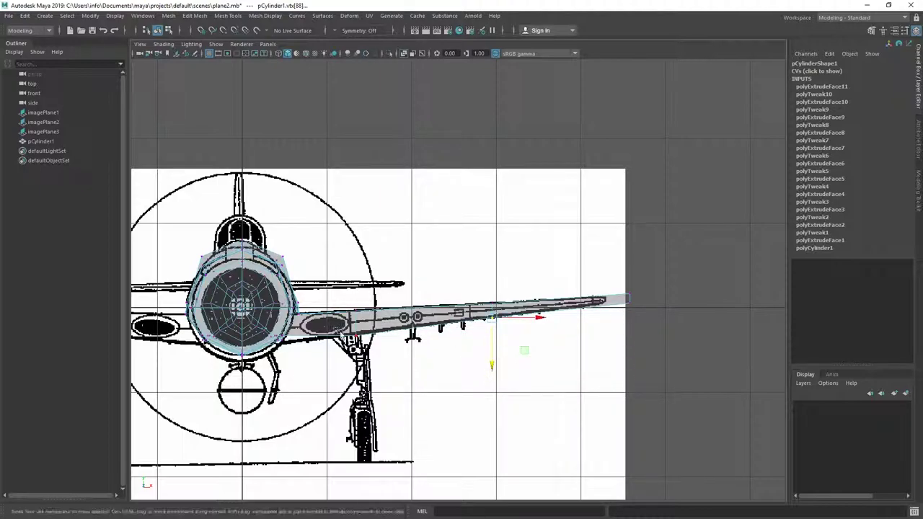
pyautogui.click(340, 334)
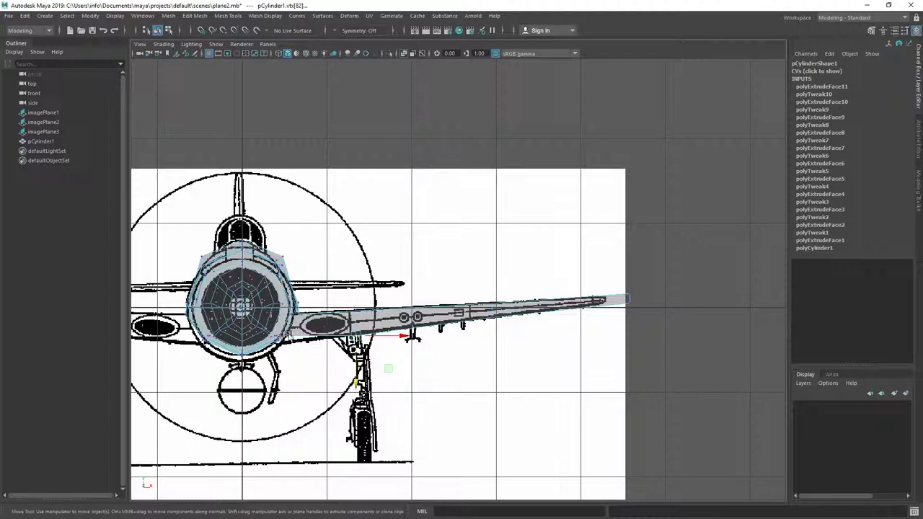
# Step: Select the wing-root underside vertices beside the fuselage and lower them onto the blueprint's lower wing line in front view
pyautogui.press('space')
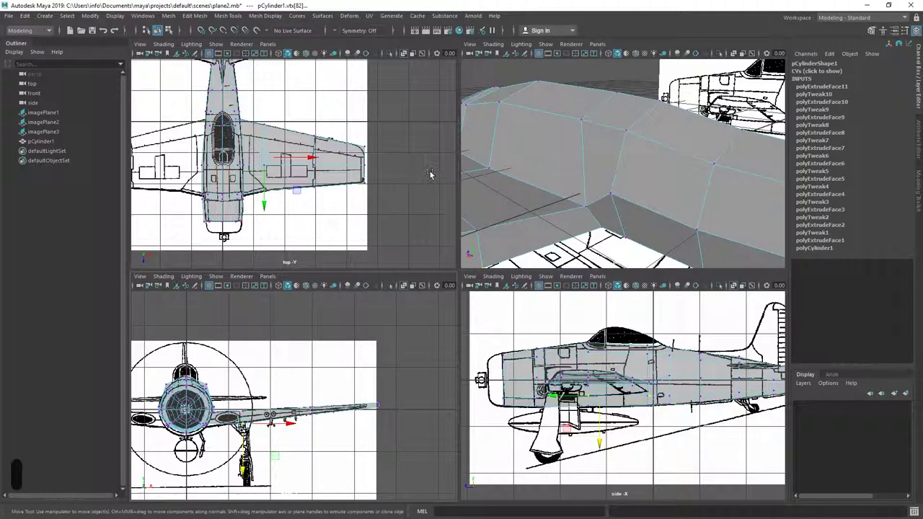
pyautogui.press('space')
pyautogui.keyDown('alt'); pyautogui.moveTo(518, 258); pyautogui.dragTo(520, 227); pyautogui.keyUp('alt')
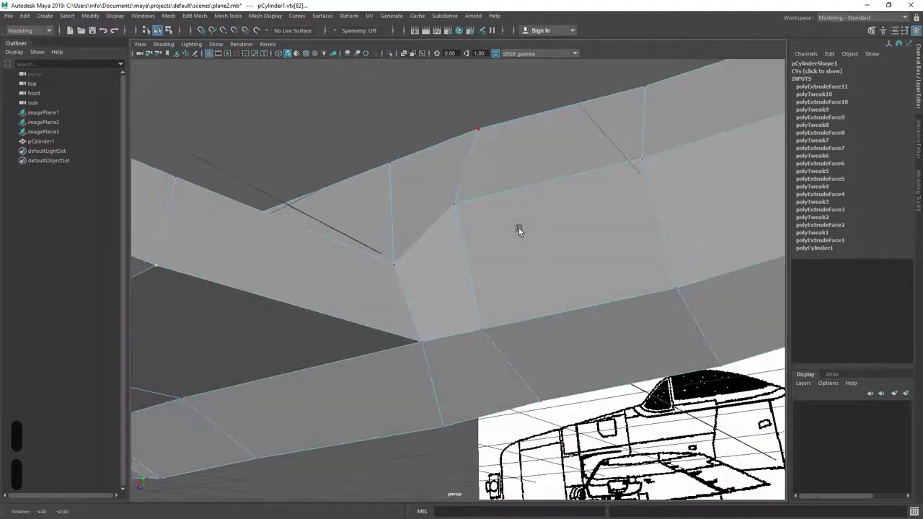
pyautogui.keyDown('alt'); pyautogui.moveTo(349, 372); pyautogui.dragTo(536, 321, button='middle'); pyautogui.keyUp('alt')
pyautogui.scroll(2, 363, 361)
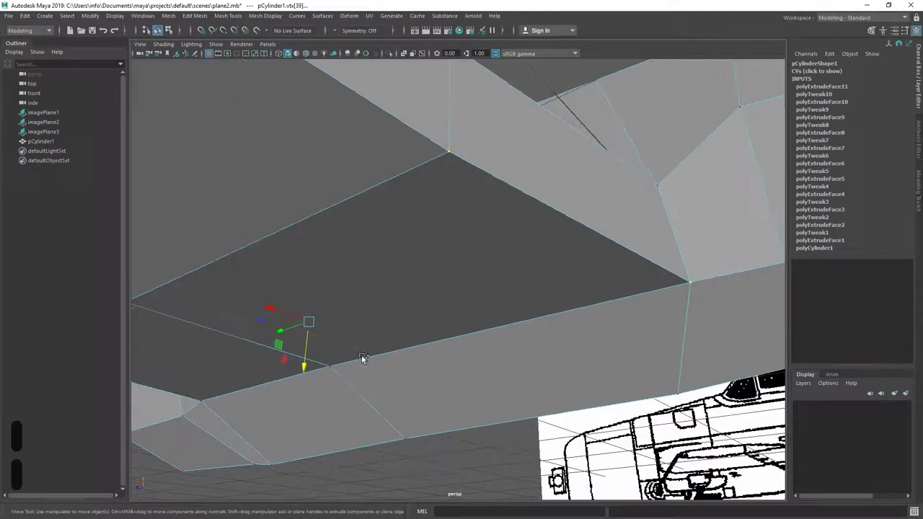
pyautogui.keyDown('shift'); pyautogui.click(332, 369); pyautogui.keyUp('shift')
pyautogui.press('space')
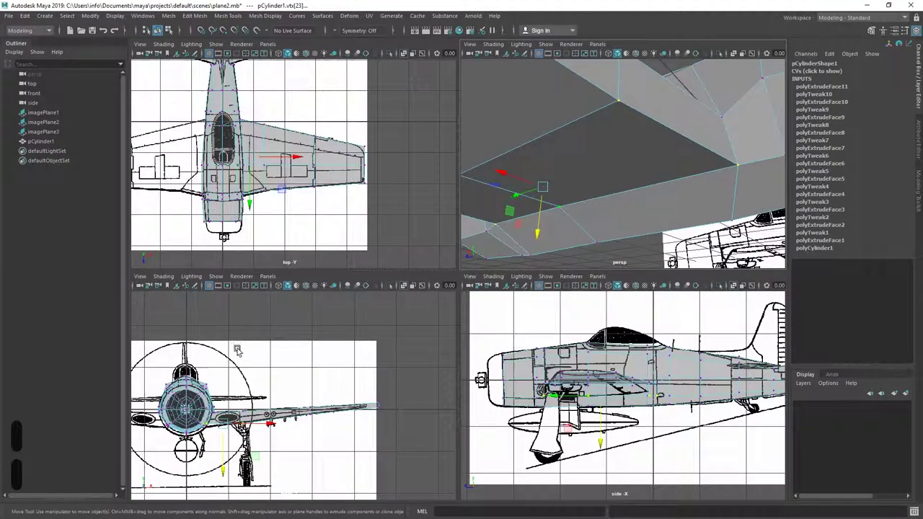
pyautogui.press('space')
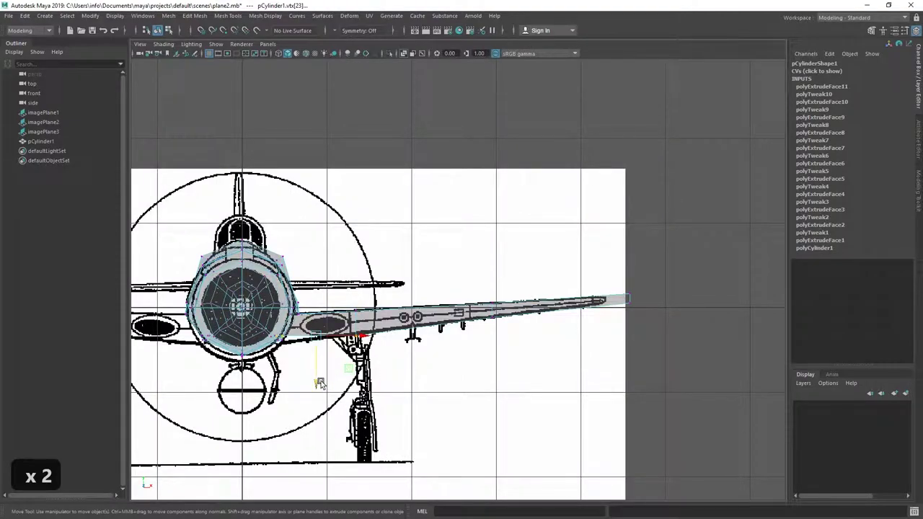
pyautogui.moveTo(320, 383); pyautogui.dragTo(362, 325)
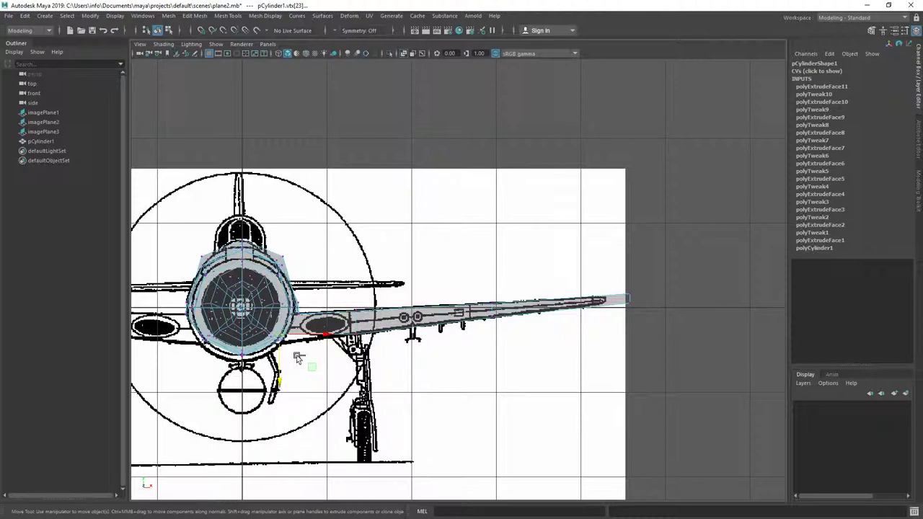
pyautogui.moveTo(280, 386); pyautogui.dragTo(280, 389)
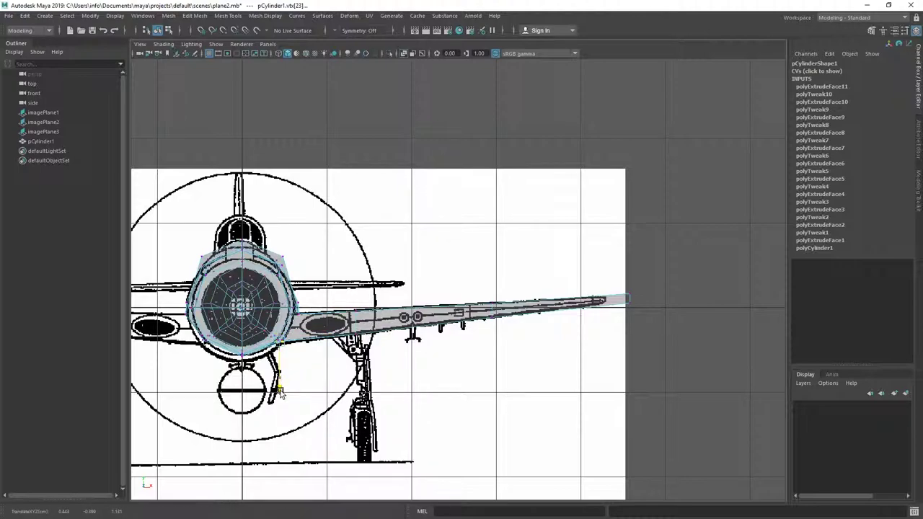
# Step: Examine the wing root and the rear fuselage from several angles in the perspective view
pyautogui.press('space')
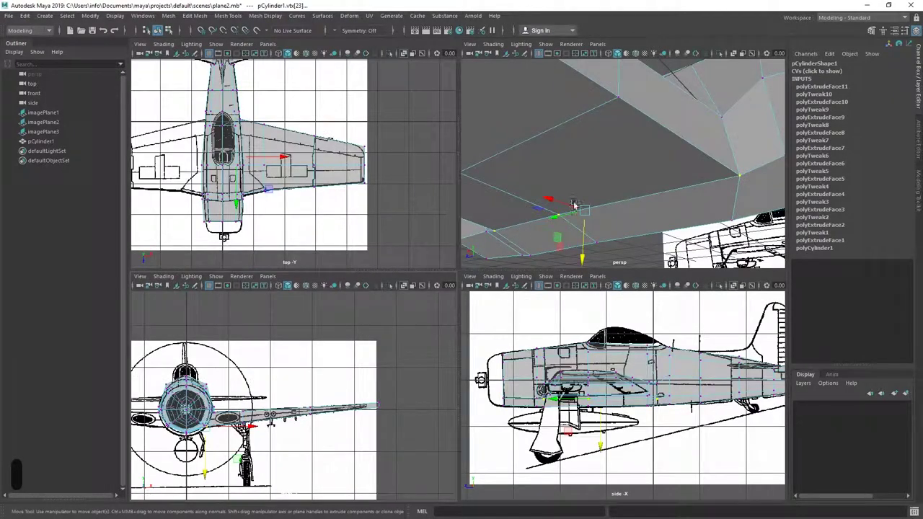
pyautogui.press('space')
pyautogui.press('space')
pyautogui.scroll(-2, 573, 230)
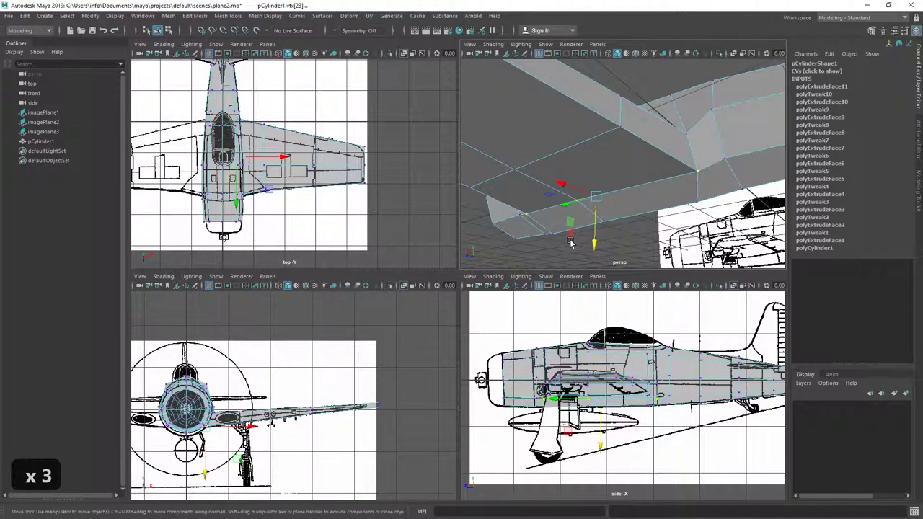
pyautogui.press('space')
pyautogui.scroll(-5, 563, 235)
pyautogui.keyDown('alt'); pyautogui.moveTo(473, 216); pyautogui.dragTo(486, 261); pyautogui.keyUp('alt')
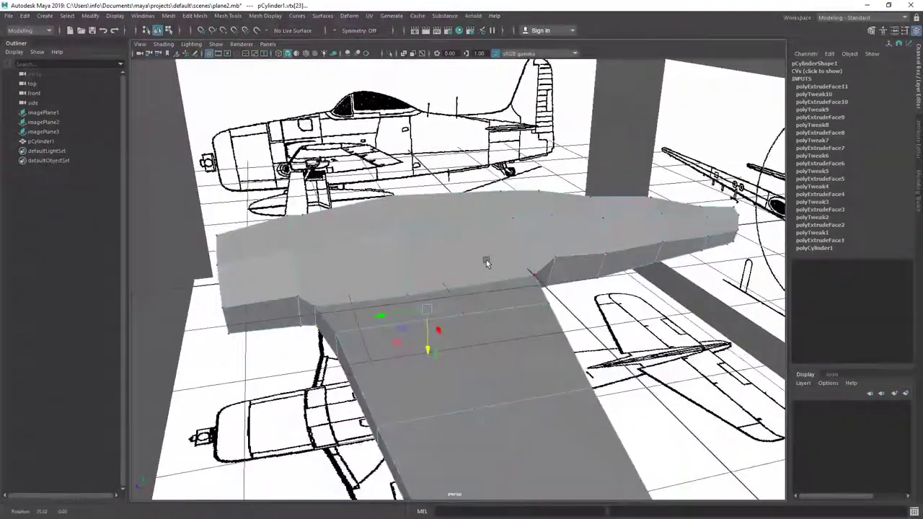
pyautogui.keyDown('alt'); pyautogui.moveTo(605, 307); pyautogui.dragTo(436, 316, button='middle'); pyautogui.keyUp('alt')
pyautogui.keyDown('alt'); pyautogui.moveTo(516, 257); pyautogui.dragTo(546, 302); pyautogui.keyUp('alt')
pyautogui.scroll(4, 541, 300)
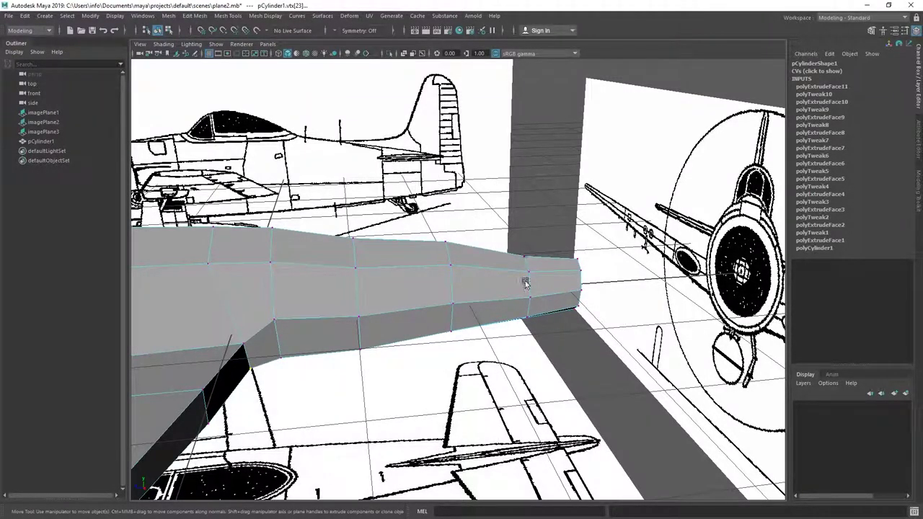
# Step: Locate the rear fuselage side face for the tailplane in side view and switch the mesh to vertex editing
pyautogui.moveTo(525, 282); pyautogui.dragTo(489, 275, button='right')
pyautogui.click(488, 283)
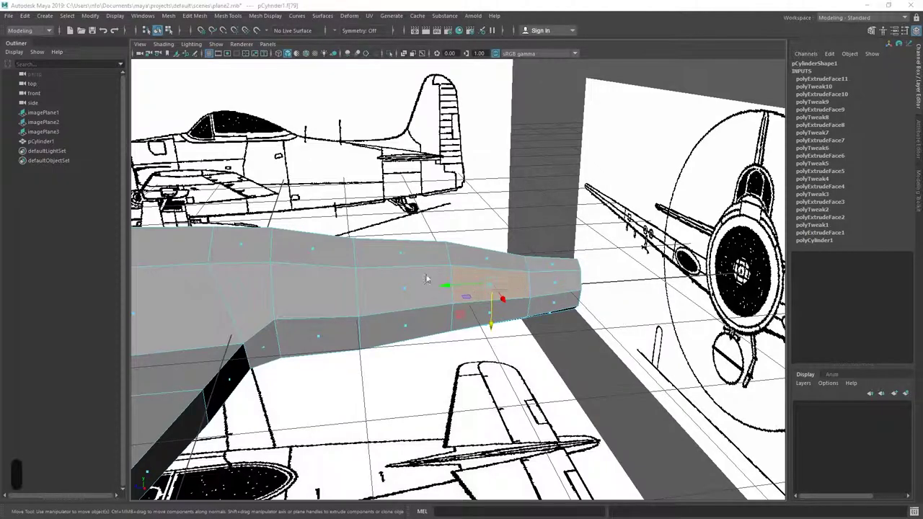
pyautogui.press('space')
pyautogui.press('space')
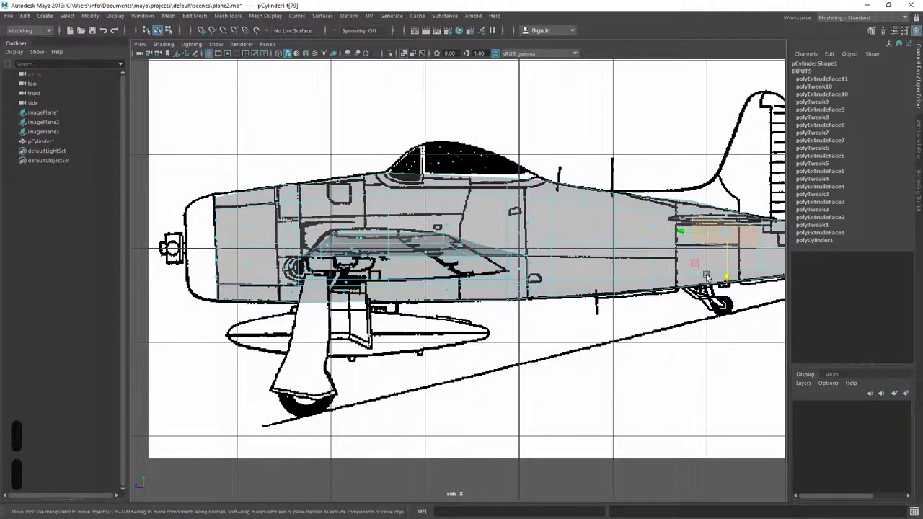
pyautogui.keyDown('alt'); pyautogui.moveTo(707, 276); pyautogui.dragTo(450, 305, button='middle'); pyautogui.keyUp('alt')
pyautogui.scroll(6, 567, 288)
pyautogui.moveTo(534, 258); pyautogui.dragTo(498, 261, button='right')
pyautogui.click(422, 223)
pyautogui.keyDown('shift'); pyautogui.click(541, 246); pyautogui.keyUp('shift')
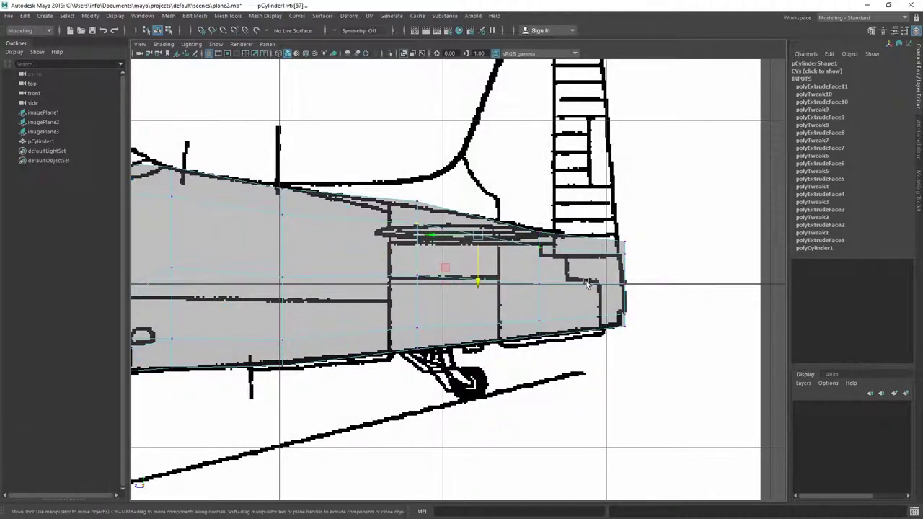
pyautogui.press('r')
pyautogui.moveTo(478, 278); pyautogui.dragTo(474, 220)
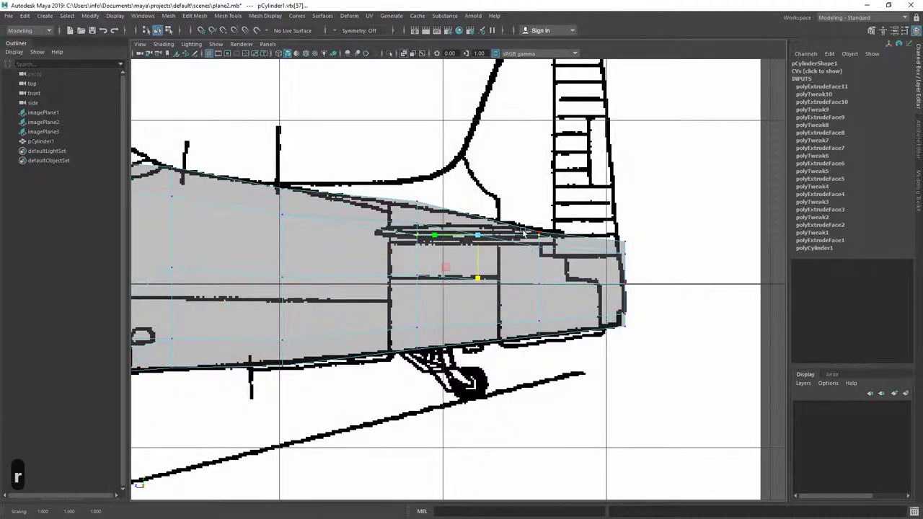
pyautogui.press('z')
# Step: Scale the upper and lower vertex pairs of the rear fuselage side face flat vertically so both edges run level in side view
pyautogui.moveTo(393, 214); pyautogui.dragTo(439, 242)
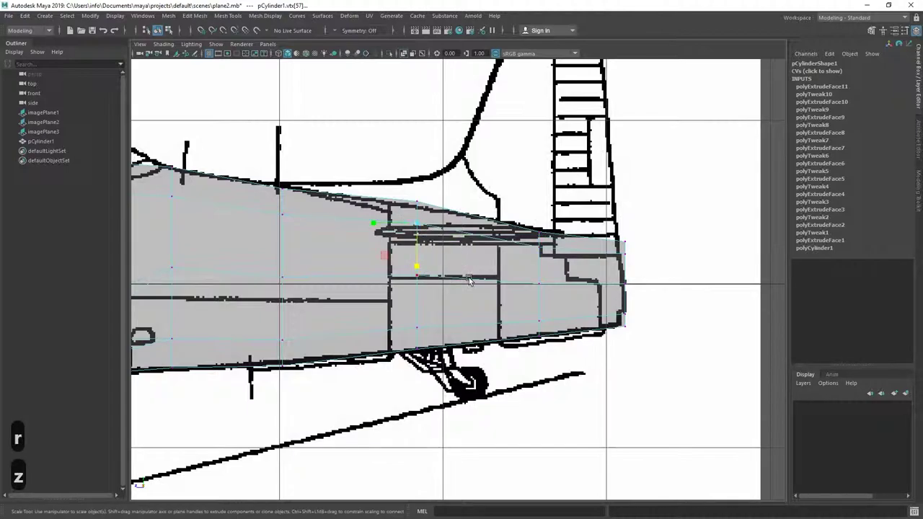
pyautogui.keyDown('shift'); pyautogui.moveTo(554, 238); pyautogui.dragTo(531, 258); pyautogui.keyUp('shift')
pyautogui.moveTo(478, 279); pyautogui.dragTo(475, 209)
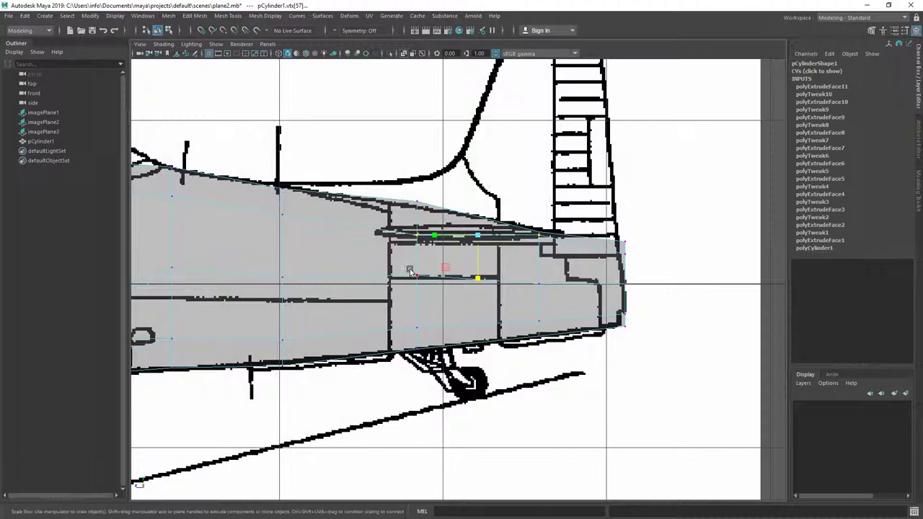
pyautogui.moveTo(407, 267); pyautogui.dragTo(558, 295)
pyautogui.moveTo(478, 322); pyautogui.dragTo(478, 253)
pyautogui.press('w')
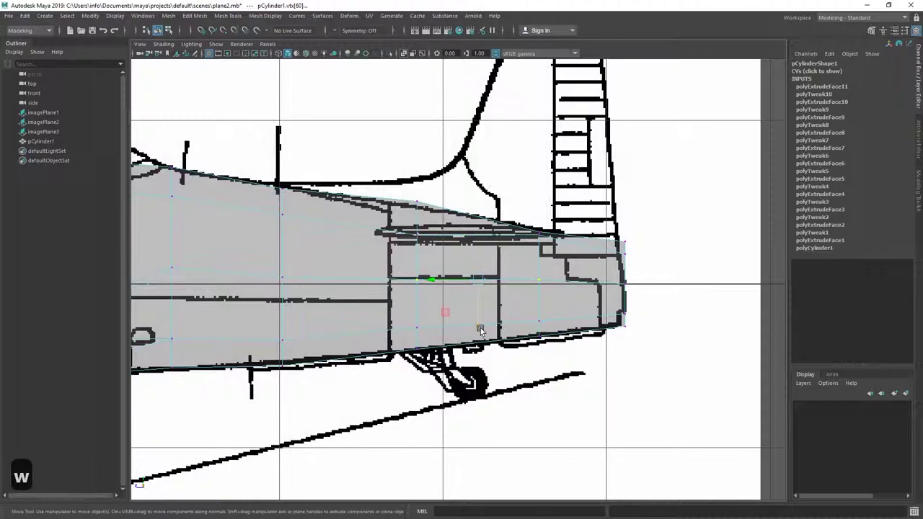
# Step: Raise the lower vertices of the rear fuselage side face to the blueprint's tailplane line in side view, and select that thin face
pyautogui.moveTo(478, 296); pyautogui.dragTo(479, 295)
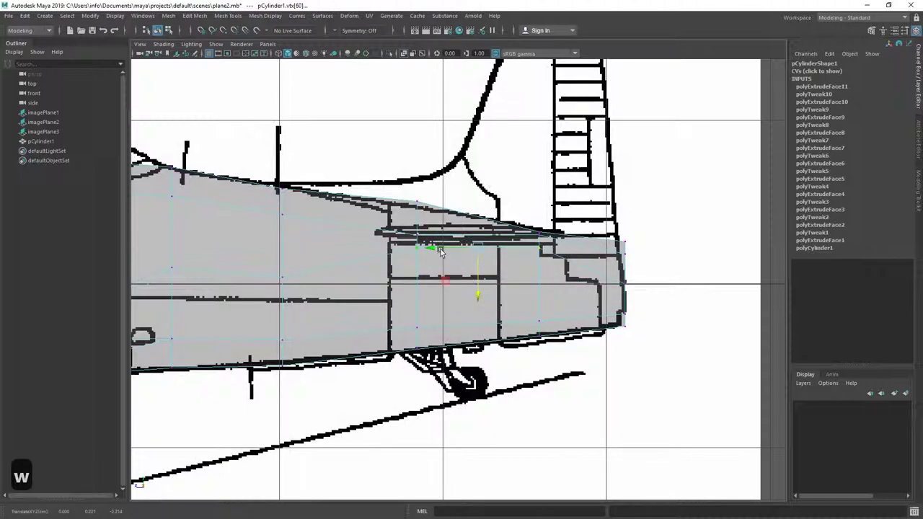
pyautogui.moveTo(442, 242); pyautogui.dragTo(448, 264, button='right')
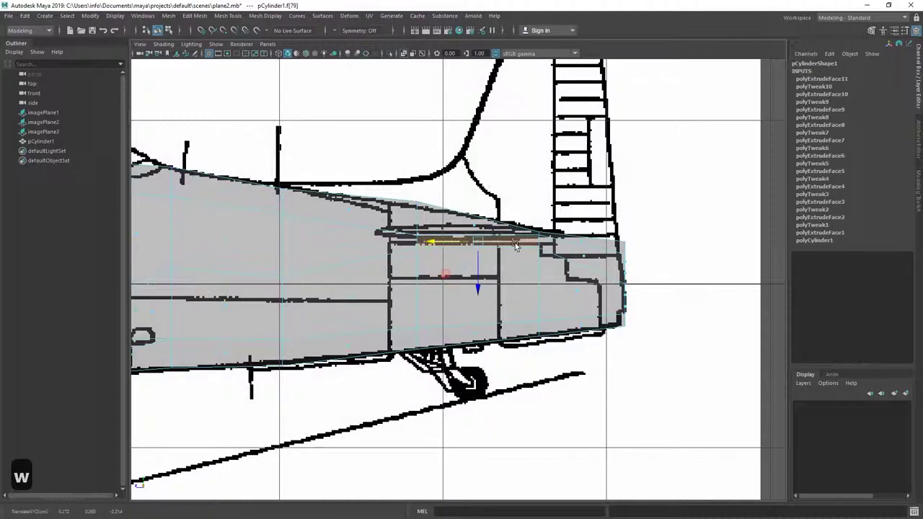
# Step: Extrude the selected rear fuselage side face sideways out to the blueprint's tailplane tip in top view
pyautogui.press('space')
pyautogui.press('space')
pyautogui.press('f')
pyautogui.scroll(-10, 522, 183)
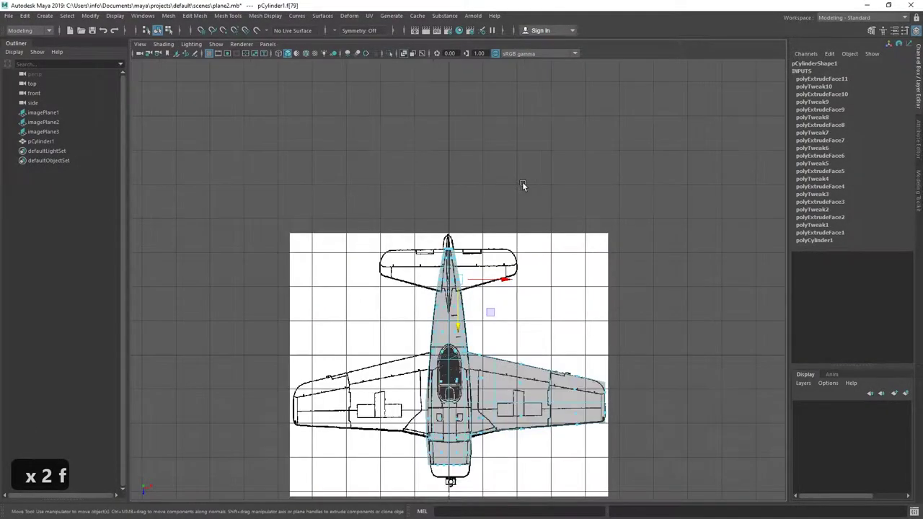
pyautogui.scroll(7, 541, 253)
pyautogui.moveTo(512, 281)
pyautogui.keyDown('shift'); pyautogui.mouseDown()
pyautogui.moveTo(633, 283)
pyautogui.moveTo(503, 283)
pyautogui.mouseUp(); pyautogui.keyUp('shift')
pyautogui.press('r')
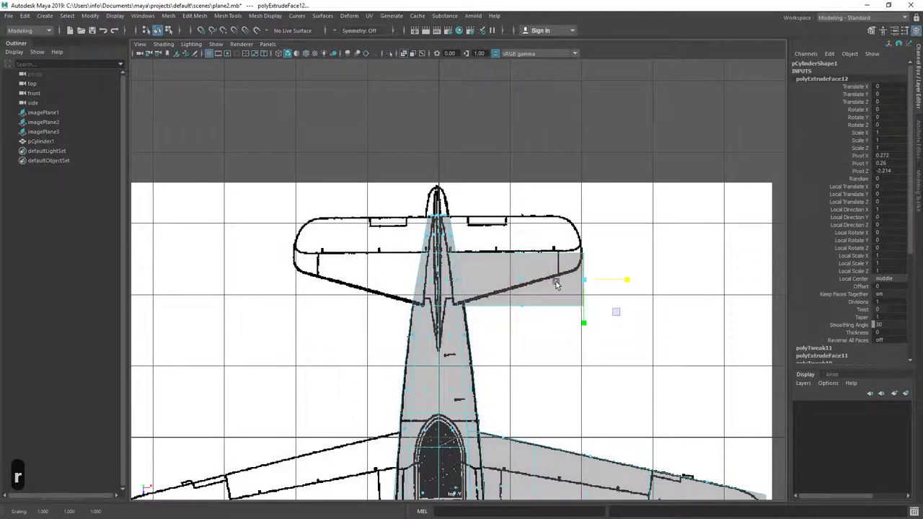
pyautogui.scroll(4, 542, 281)
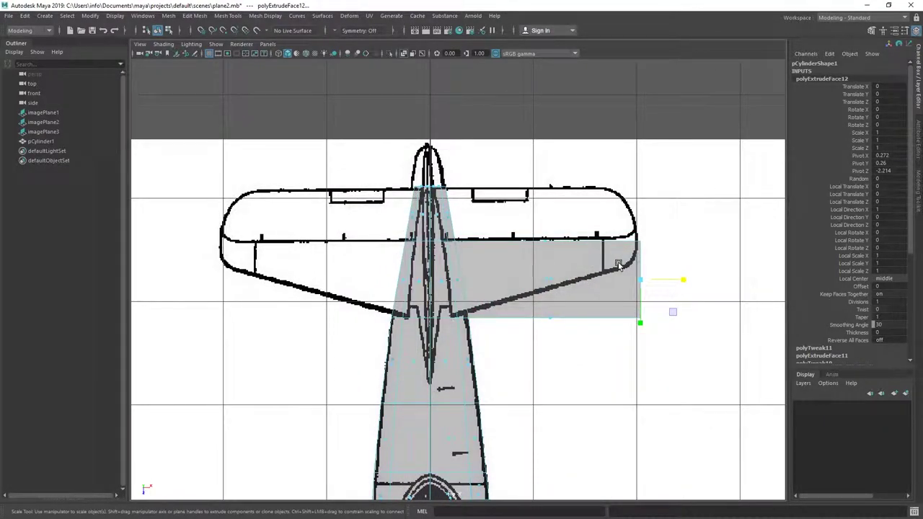
# Step: Move the front vertices of the tailplane tip rearward in top view to taper the leading edge along the blueprint
pyautogui.moveTo(643, 291); pyautogui.dragTo(594, 248, button='right')
pyautogui.moveTo(617, 309); pyautogui.dragTo(659, 320)
pyautogui.press('q')
pyautogui.press('w')
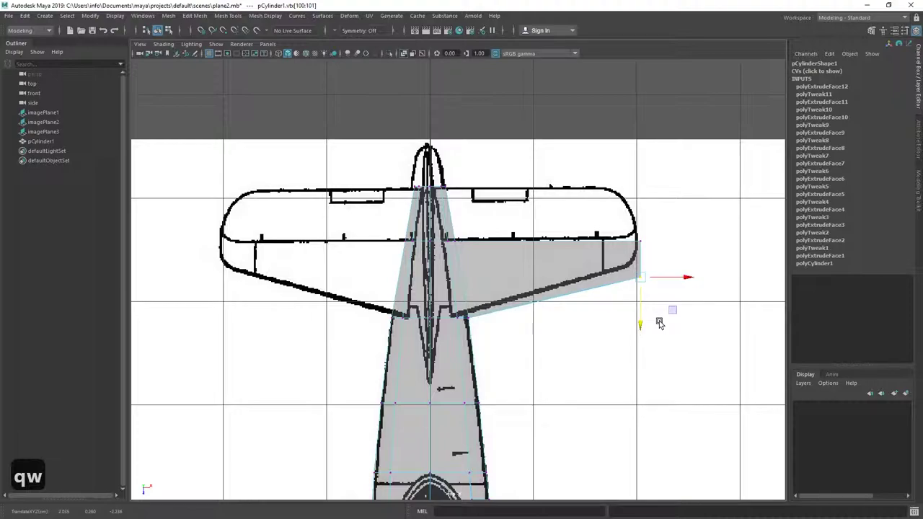
pyautogui.scroll(-5, 646, 312)
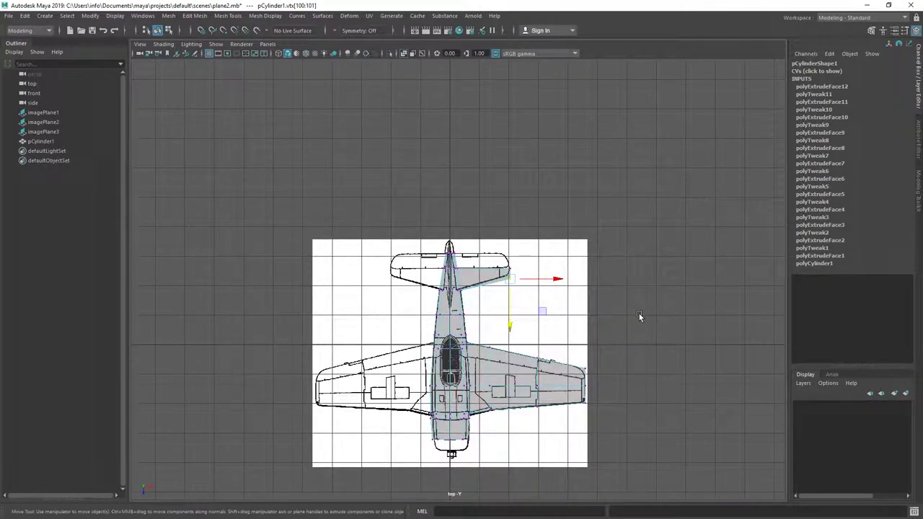
pyautogui.scroll(5, 637, 314)
pyautogui.scroll(3, 638, 316)
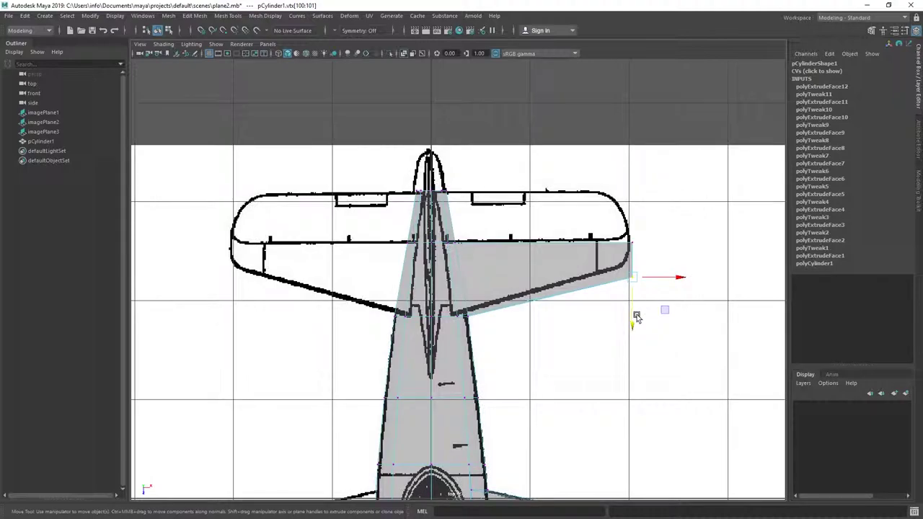
pyautogui.moveTo(631, 325); pyautogui.dragTo(634, 330)
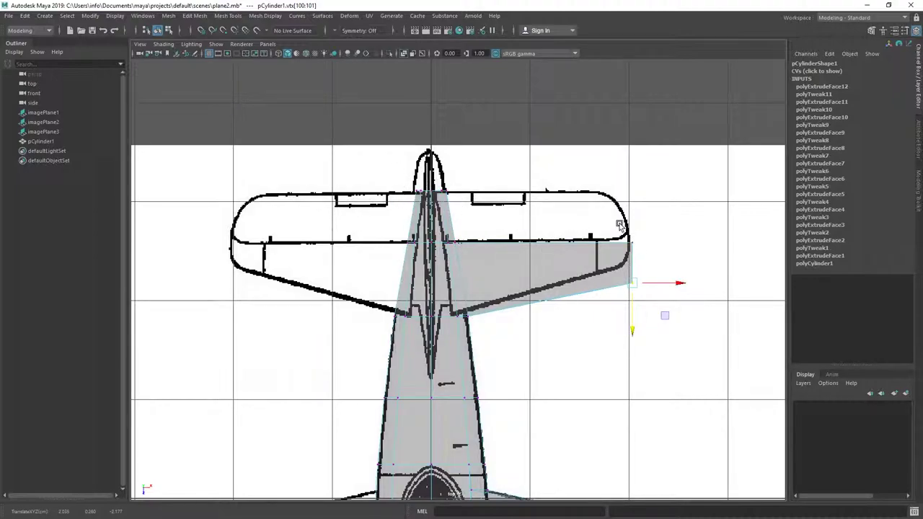
pyautogui.moveTo(619, 225); pyautogui.dragTo(645, 256)
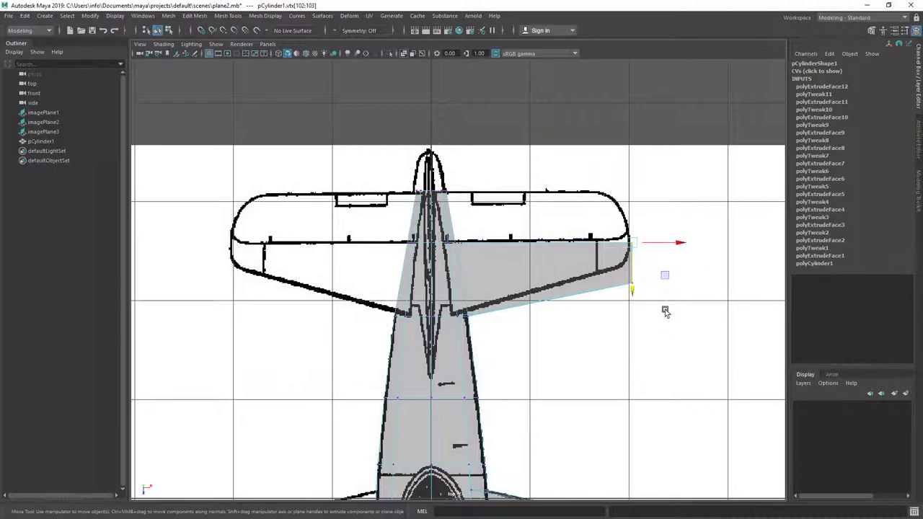
pyautogui.keyDown('shift'); pyautogui.moveTo(665, 312); pyautogui.dragTo(610, 274); pyautogui.keyUp('shift')
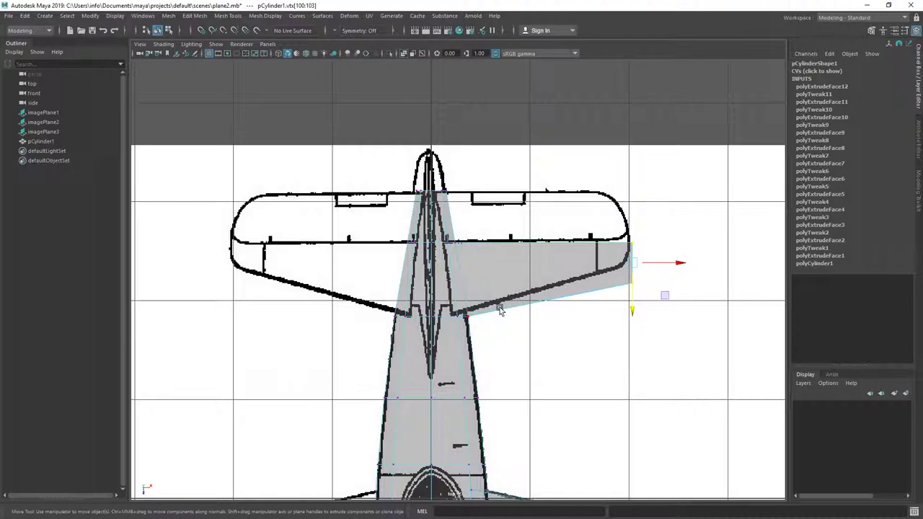
pyautogui.moveTo(610, 272); pyautogui.dragTo(637, 328)
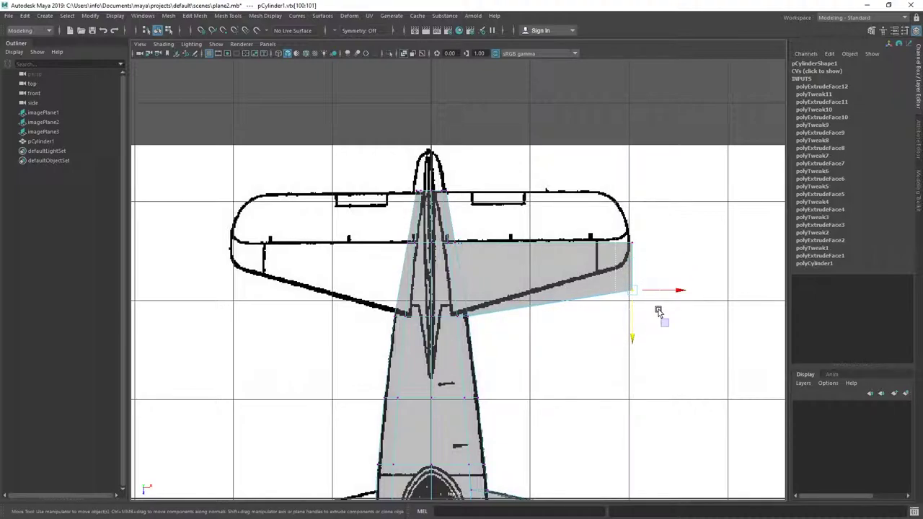
# Step: Move the rear tail vertices back to the blueprint's tailplane trailing edge and fit the tip's front vertices to the outline in top view
pyautogui.click(710, 291)
pyautogui.scroll(-15, 668, 289)
pyautogui.scroll(11, 668, 289)
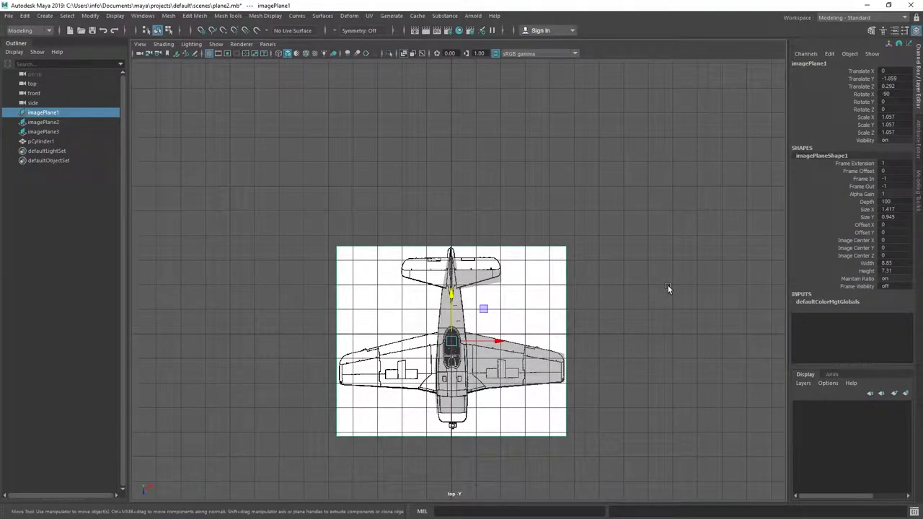
pyautogui.click(544, 278)
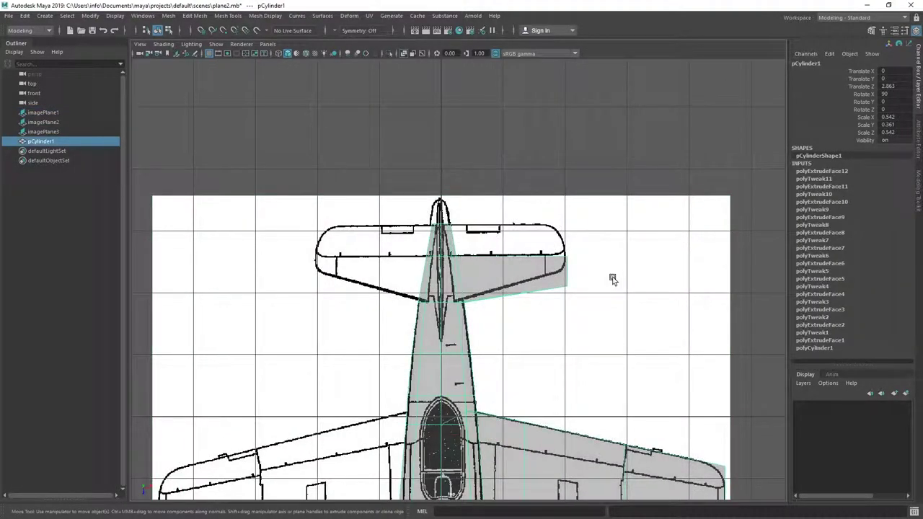
pyautogui.moveTo(551, 268); pyautogui.dragTo(485, 242, button='right')
pyautogui.moveTo(405, 188); pyautogui.dragTo(601, 269)
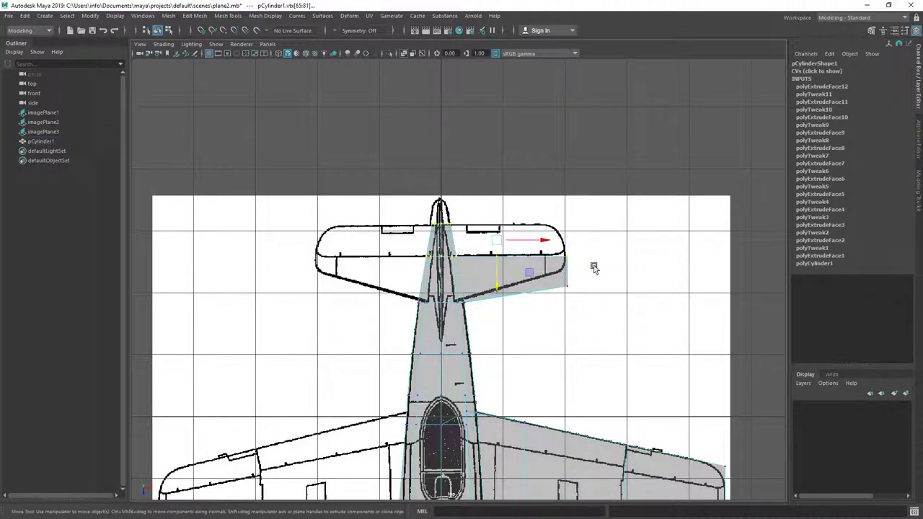
pyautogui.moveTo(499, 292); pyautogui.dragTo(583, 298)
pyautogui.moveTo(569, 328); pyautogui.dragTo(572, 314)
# Step: Move the vertices at the fuselage's rear end forward to the end of the blueprint's tail in top view
pyautogui.moveTo(416, 180); pyautogui.dragTo(459, 202)
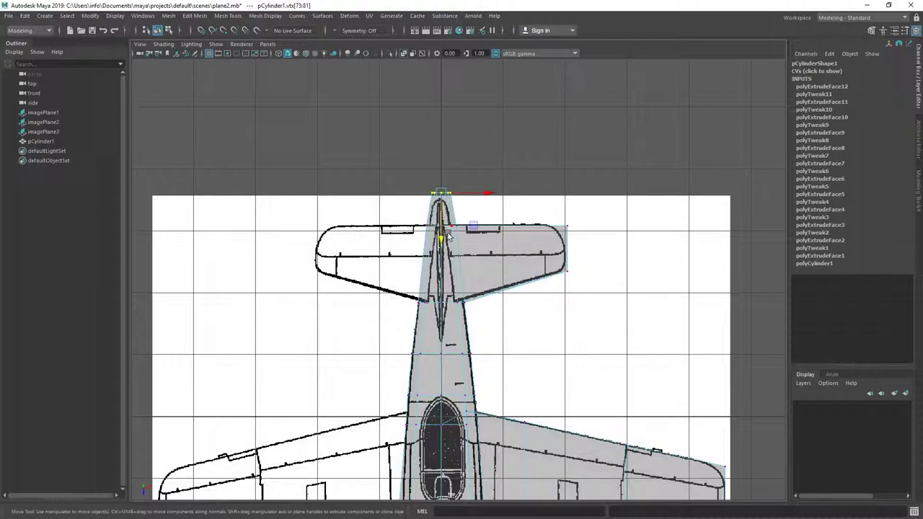
pyautogui.moveTo(442, 242); pyautogui.dragTo(442, 246)
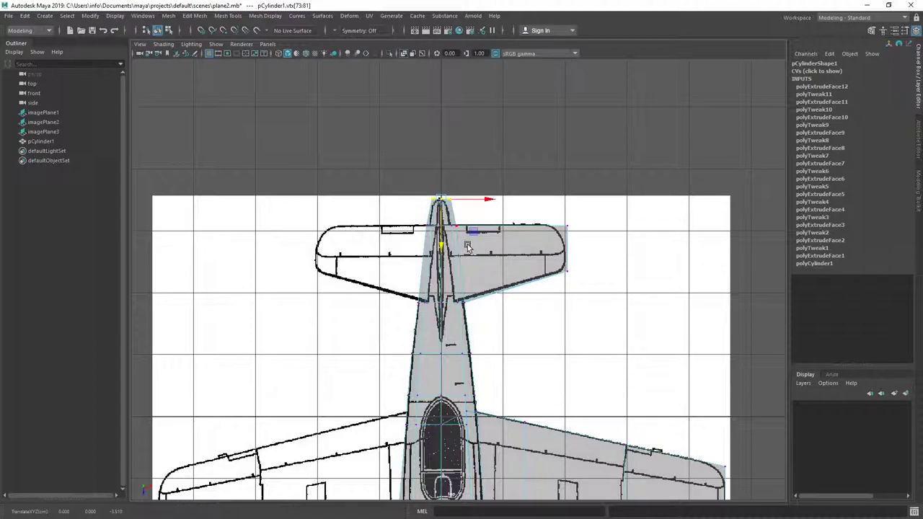
pyautogui.click(481, 301)
pyautogui.click(505, 270)
pyautogui.moveTo(506, 244); pyautogui.dragTo(417, 252, button='right')
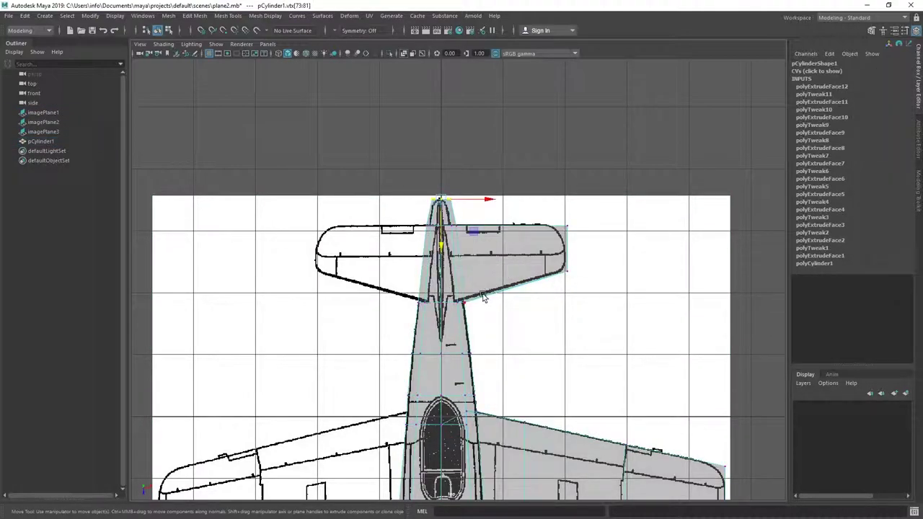
# Step: Narrow the fuselage vertex rows at the tailplane trailing edge and at the tail end to the blueprint's width
pyautogui.moveTo(480, 294); pyautogui.dragTo(399, 310)
pyautogui.moveTo(397, 217); pyautogui.dragTo(481, 227)
pyautogui.press('r')
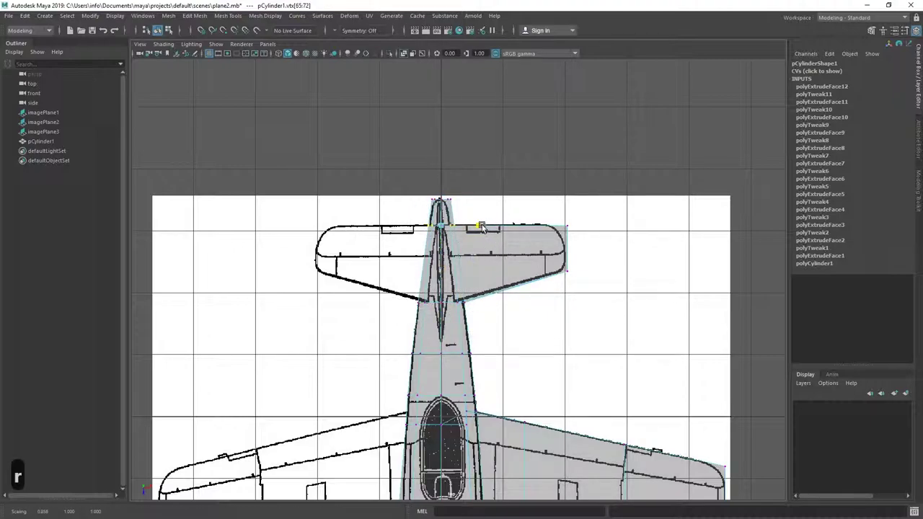
pyautogui.moveTo(402, 183); pyautogui.dragTo(478, 199)
# Step: Fit the vertices at the tailplane's leading-edge root to the blueprint in top view and return to object selection
pyautogui.click(549, 206)
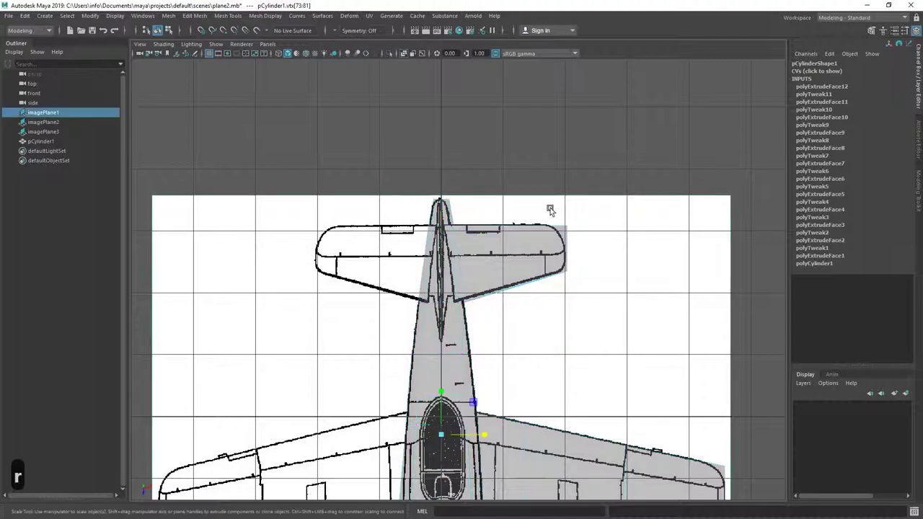
pyautogui.moveTo(549, 207); pyautogui.dragTo(580, 241)
pyautogui.moveTo(560, 243); pyautogui.dragTo(505, 231, button='right')
pyautogui.moveTo(546, 210); pyautogui.dragTo(584, 236)
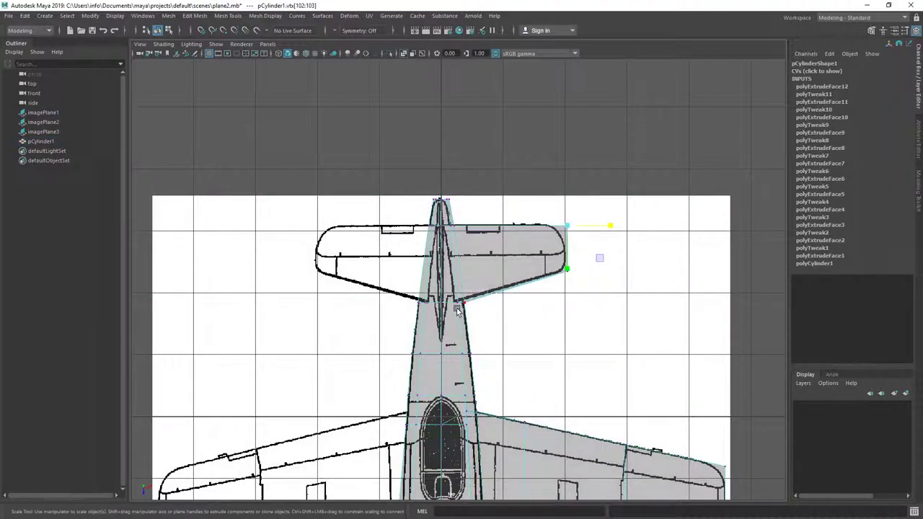
pyautogui.moveTo(454, 311); pyautogui.dragTo(459, 347)
pyautogui.press('w')
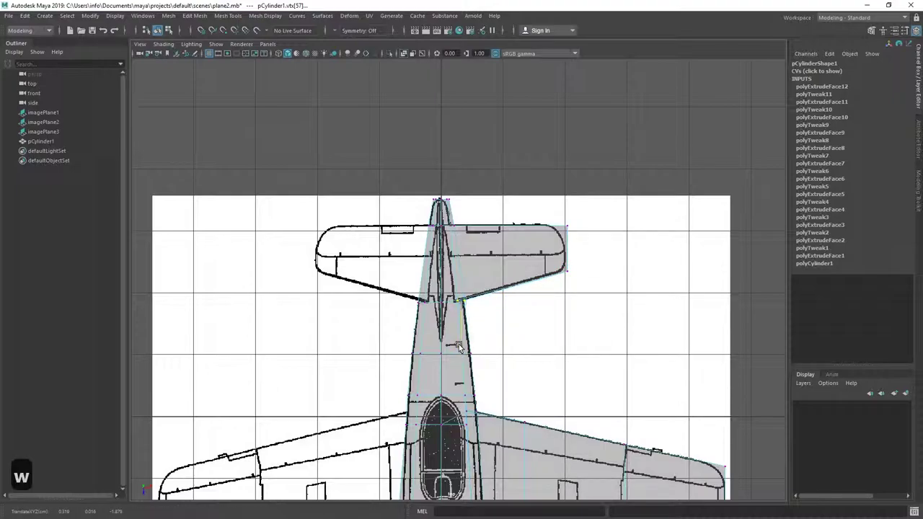
pyautogui.click(571, 262)
pyautogui.click(554, 233)
# Step: Examine the airplane body, wing and new tailplane from several angles in perspective view, briefly previewing the smoothed mesh
pyautogui.press('space')
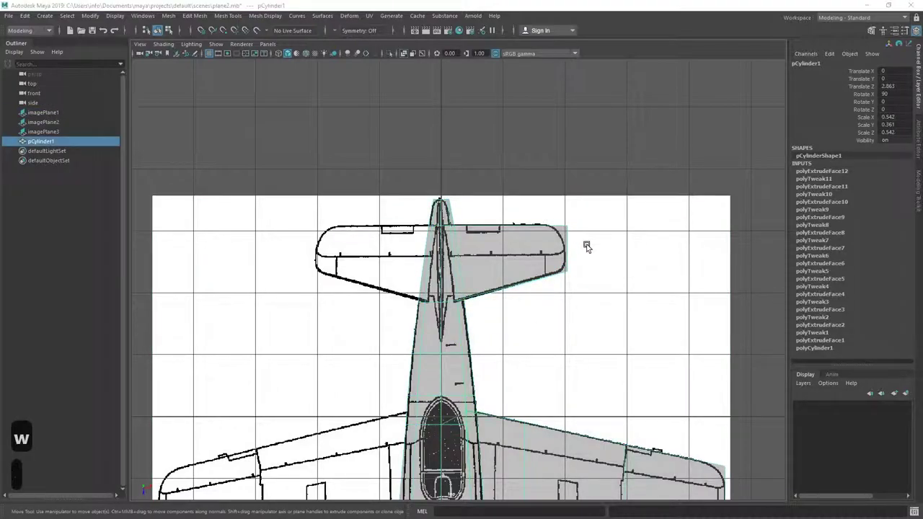
pyautogui.press('space')
pyautogui.scroll(-5, 611, 236)
pyautogui.keyDown('alt'); pyautogui.moveTo(537, 255); pyautogui.dragTo(515, 282); pyautogui.keyUp('alt')
pyautogui.press('3')
pyautogui.press('1')
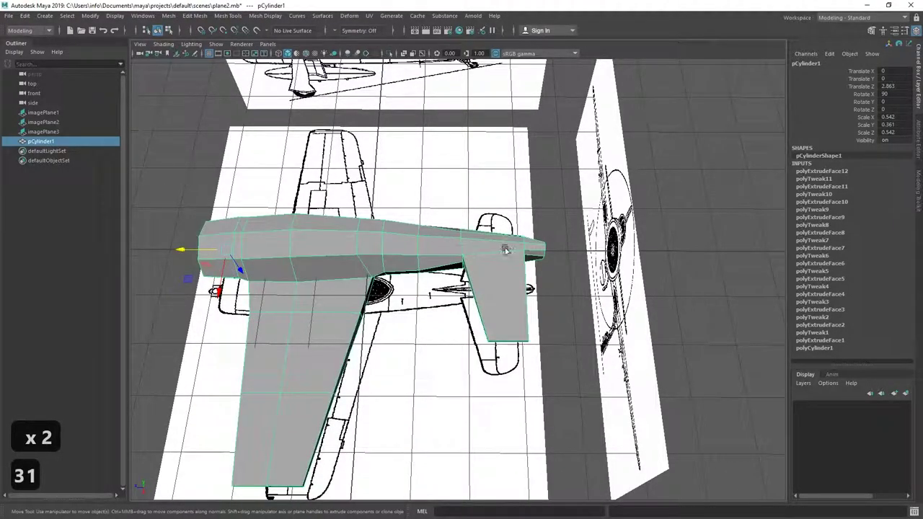
pyautogui.click(561, 245)
pyautogui.moveTo(561, 246)
pyautogui.keyDown('alt'); pyautogui.mouseDown()
pyautogui.moveTo(554, 225)
pyautogui.moveTo(557, 236)
pyautogui.mouseUp(); pyautogui.keyUp('alt')
pyautogui.click(436, 268)
pyautogui.keyDown('alt'); pyautogui.moveTo(457, 285); pyautogui.dragTo(503, 290); pyautogui.keyUp('alt')
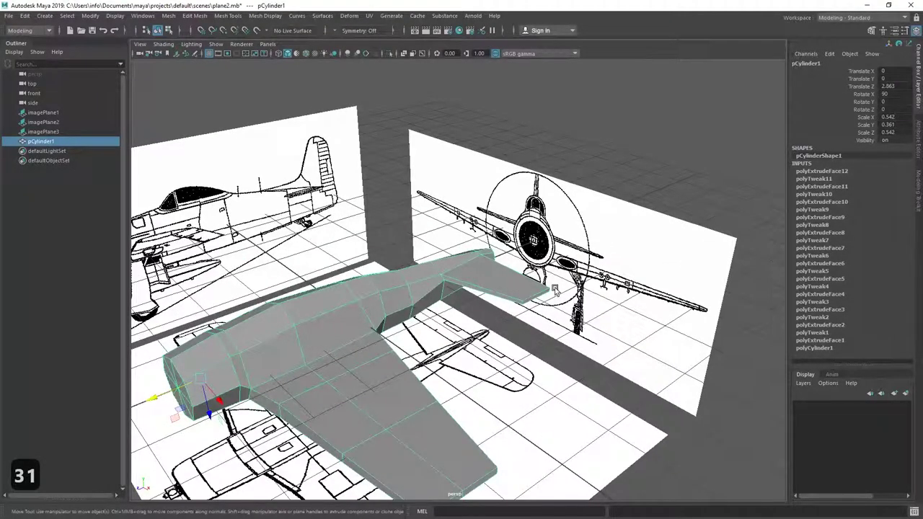
pyautogui.keyDown('alt'); pyautogui.moveTo(575, 292); pyautogui.dragTo(587, 242, button='middle'); pyautogui.keyUp('alt')
pyautogui.scroll(2, 373, 265)
pyautogui.keyDown('alt'); pyautogui.moveTo(374, 265); pyautogui.dragTo(502, 265); pyautogui.keyUp('alt')
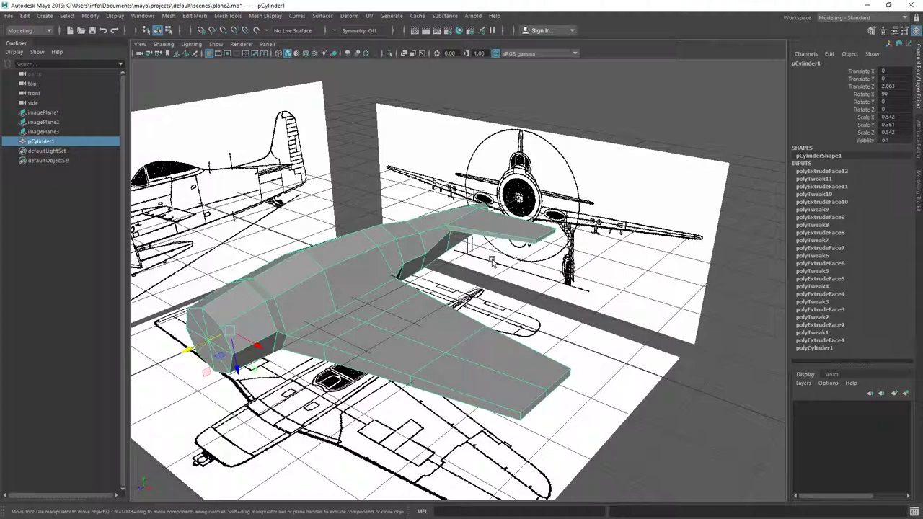
pyautogui.keyDown('alt'); pyautogui.moveTo(553, 303); pyautogui.dragTo(575, 296); pyautogui.keyUp('alt')
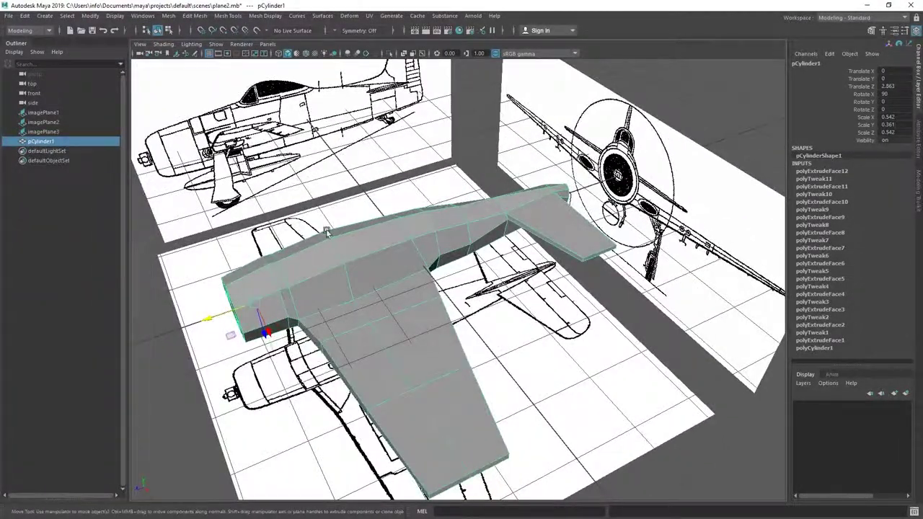